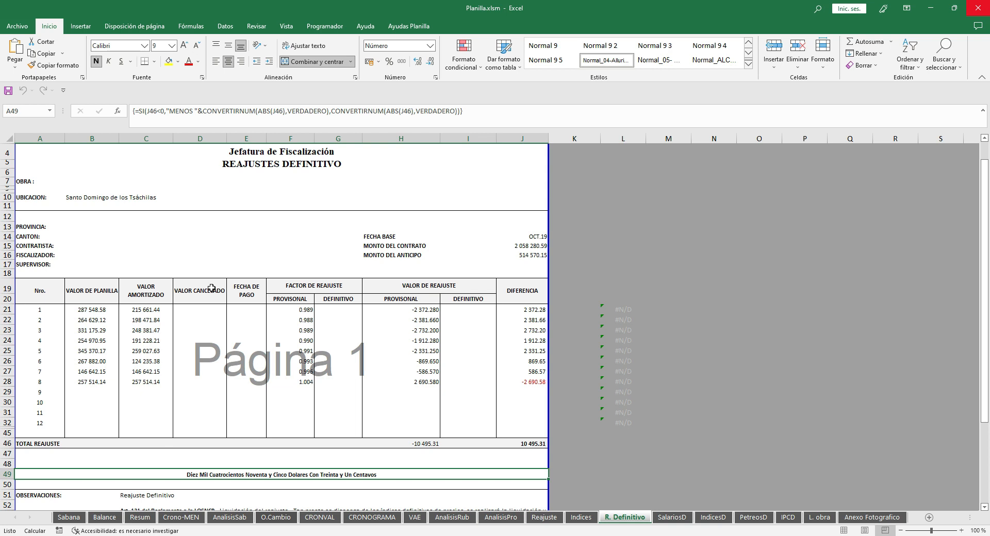
- Set the planilla number in cell Q1 of the Sabana sheet to 8
{"action": "left_click", "coordinate": [76, 522]}
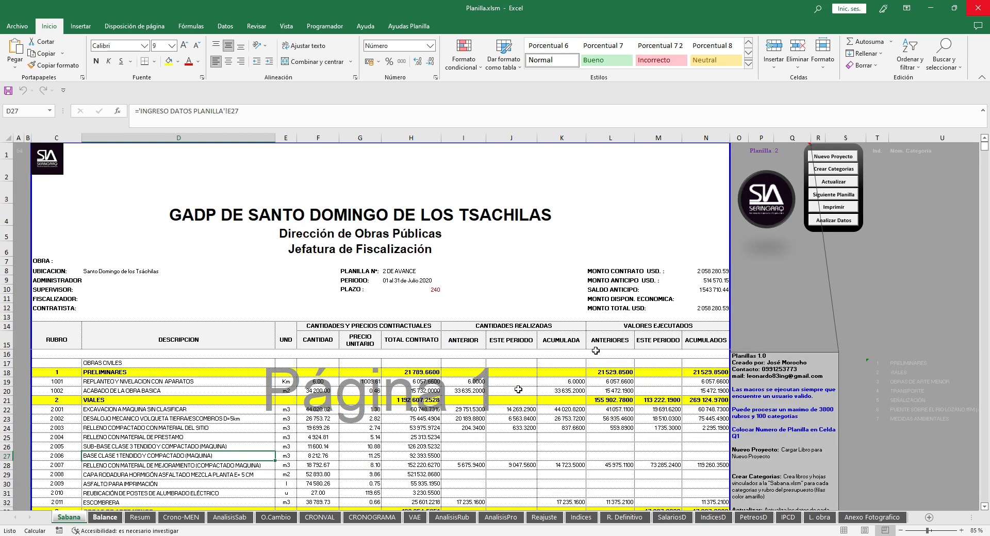
{"action": "left_click", "coordinate": [779, 153]}
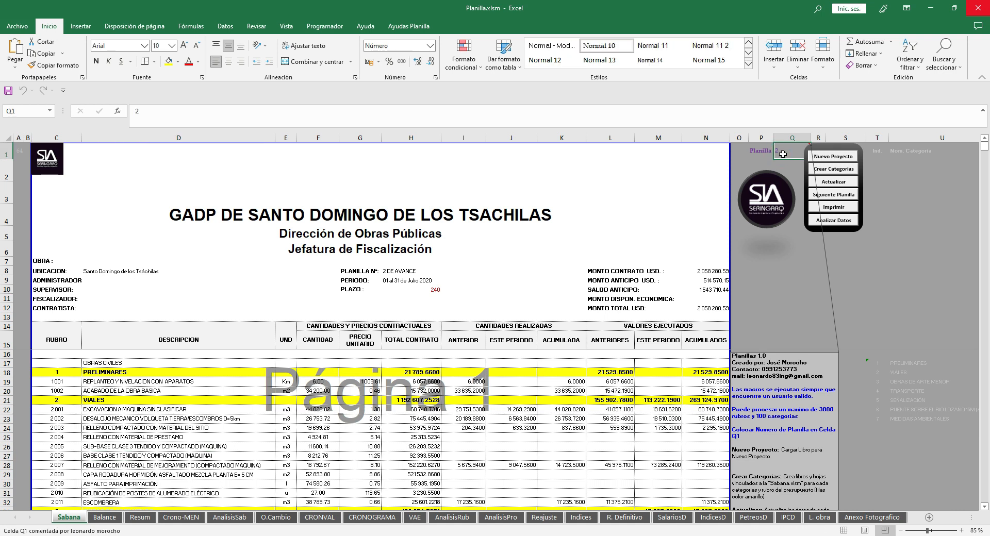
{"action": "type", "text": "8"}
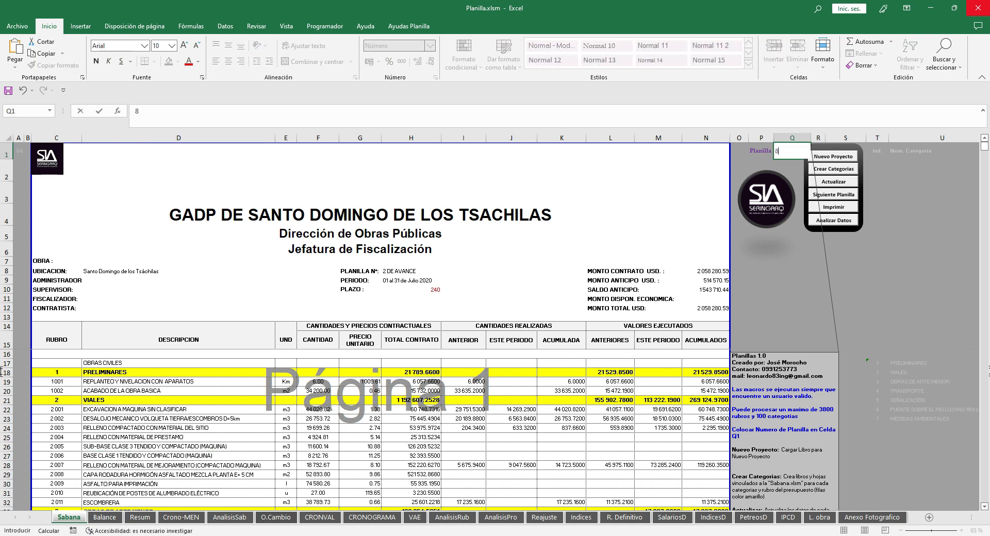
{"action": "key", "text": "Return"}
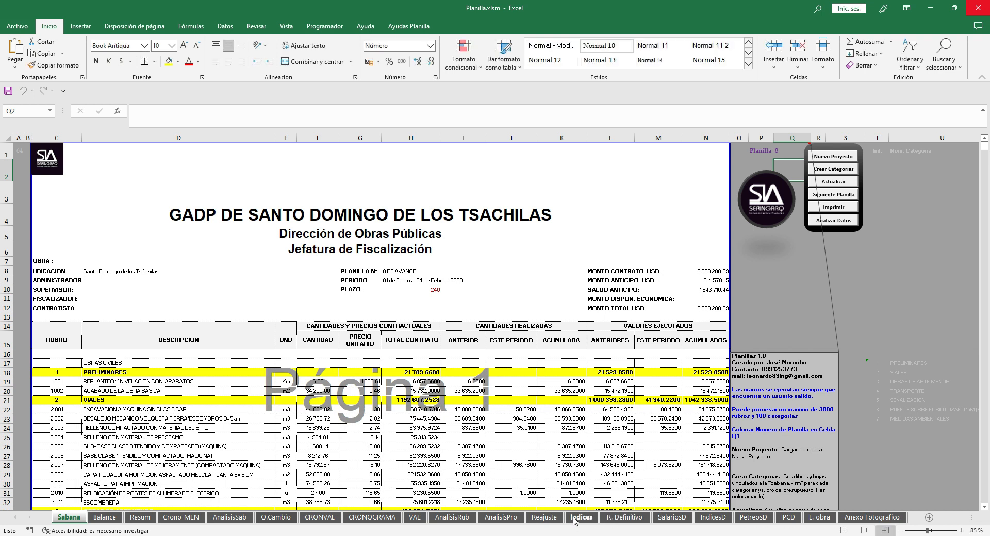
- Review the work items on the Sabana sheet and the monthly adjustment indices on the Indices sheet
{"action": "scroll", "coordinate": [627, 412], "scroll_direction": "down", "scroll_amount": 10}
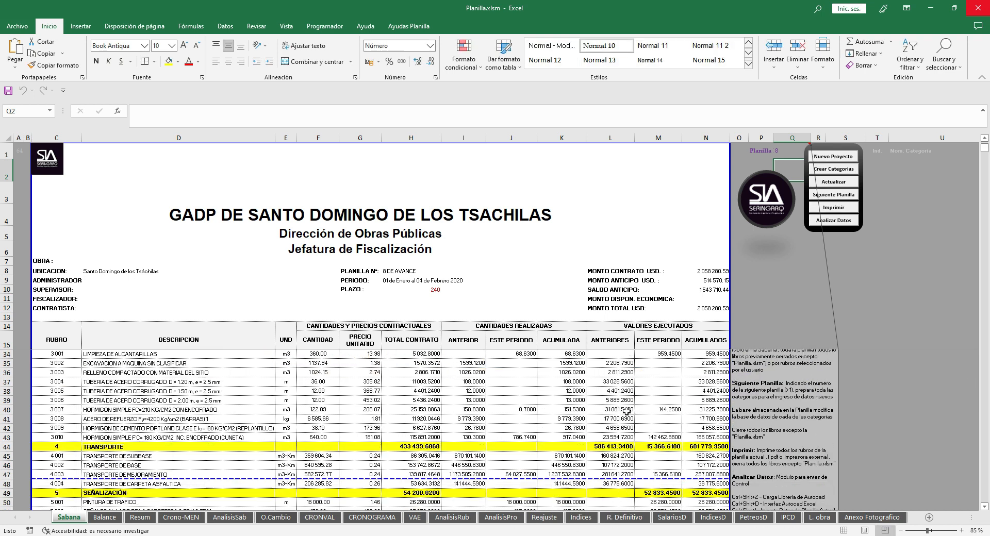
{"action": "scroll", "coordinate": [627, 411], "scroll_direction": "down", "scroll_amount": 2}
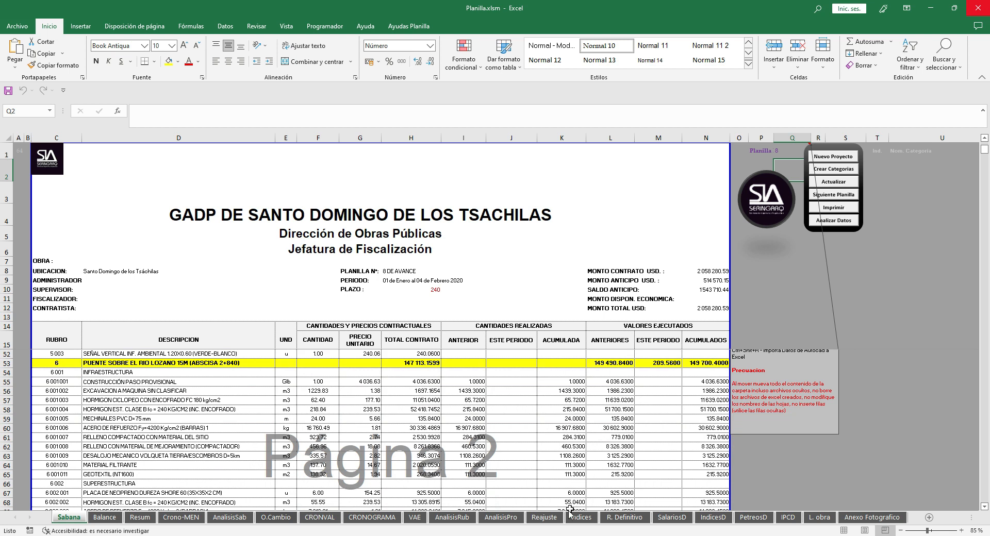
{"action": "left_click", "coordinate": [553, 522]}
{"action": "left_click", "coordinate": [583, 520]}
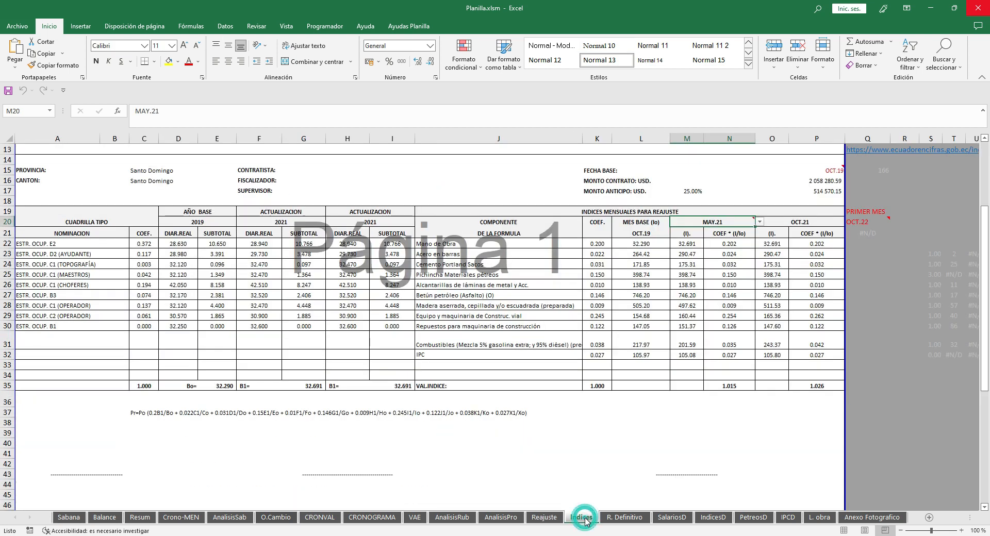
{"action": "scroll", "coordinate": [526, 238], "scroll_direction": "up", "scroll_amount": 3}
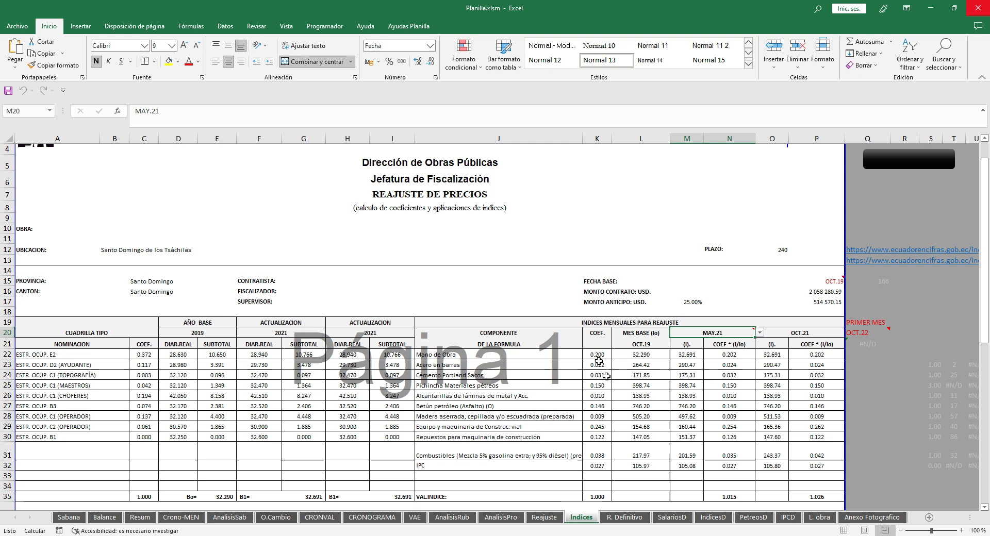
- Examine the VALOR DE PLANILLA figures for planillas 1 to 8 on the R. Definitivo sheet
{"action": "left_click", "coordinate": [641, 522]}
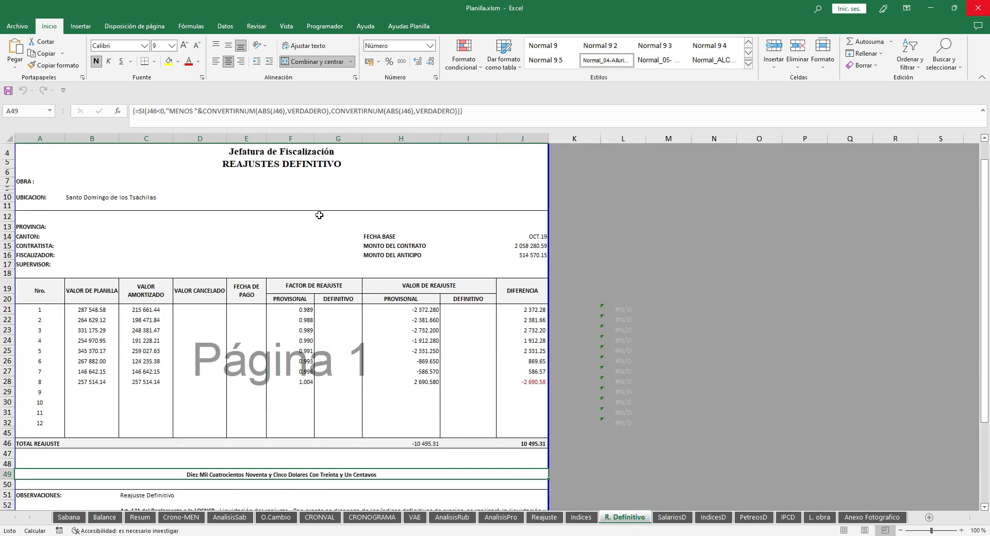
{"action": "scroll", "coordinate": [297, 229], "scroll_direction": "down", "scroll_amount": 2}
{"action": "left_click_drag", "start_coordinate": [98, 276], "coordinate": [108, 349]}
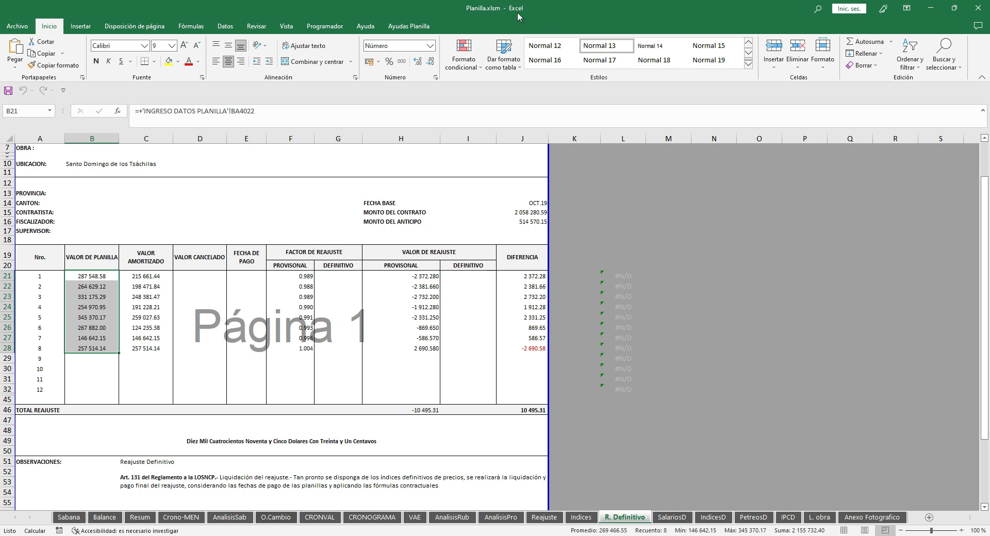
{"action": "scroll", "coordinate": [170, 266], "scroll_direction": "up", "scroll_amount": 1}
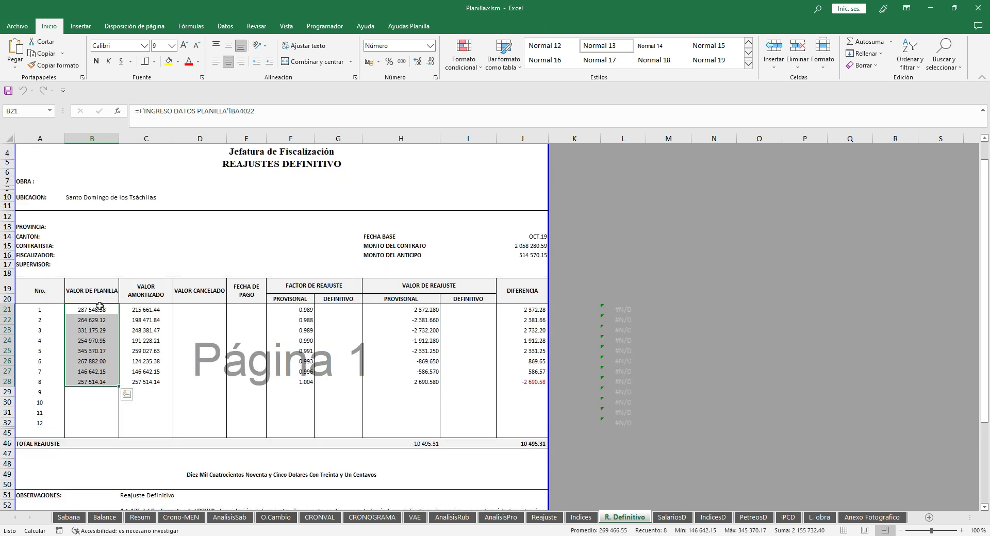
{"action": "left_click_drag", "start_coordinate": [93, 313], "coordinate": [92, 380]}
- Examine the VALOR AMORTIZADO figures for planillas 1 to 8, comparing planilla 7 with its planilla value
{"action": "left_click_drag", "start_coordinate": [152, 312], "coordinate": [152, 383]}
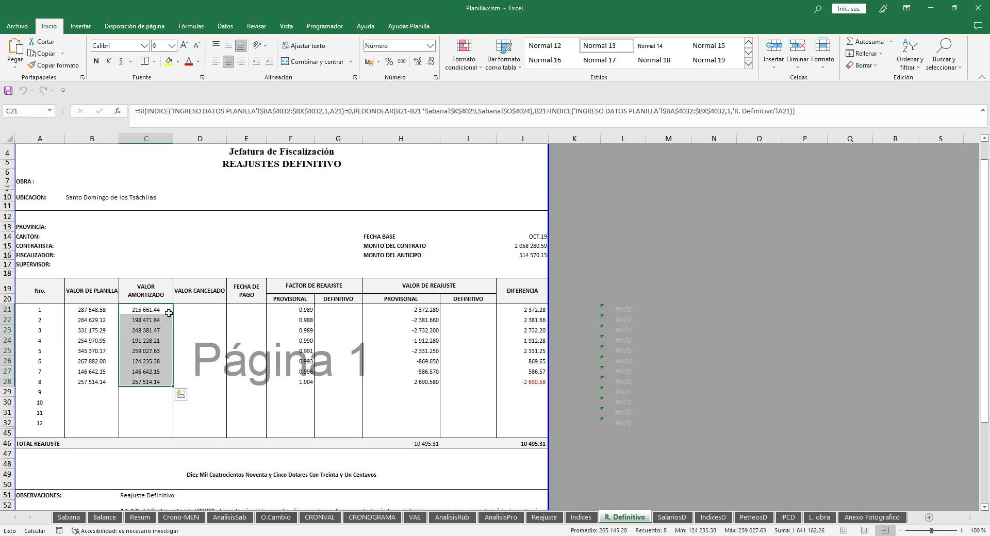
{"action": "left_click", "coordinate": [149, 310]}
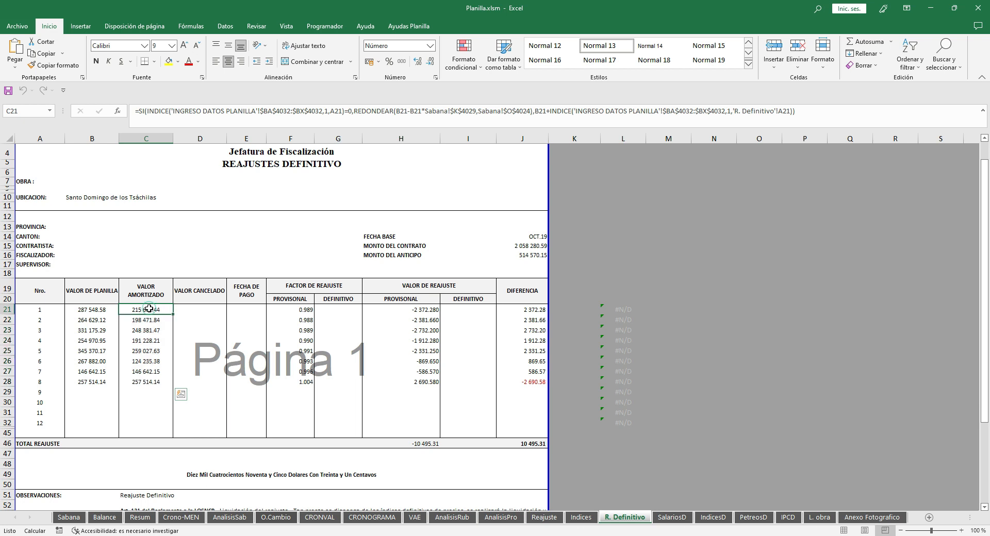
{"action": "left_click_drag", "start_coordinate": [149, 309], "coordinate": [148, 360]}
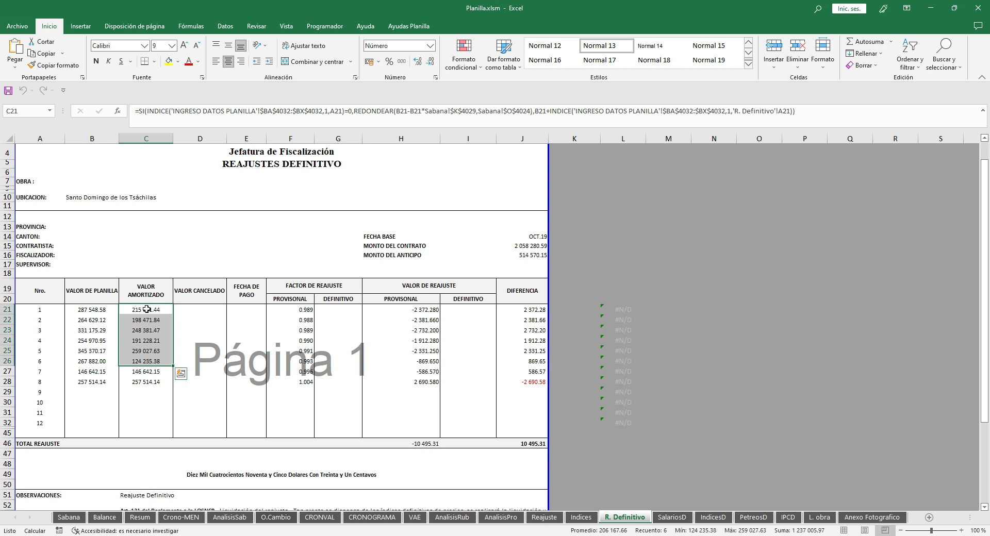
{"action": "left_click_drag", "start_coordinate": [147, 309], "coordinate": [148, 382]}
{"action": "left_click", "coordinate": [146, 372]}
{"action": "left_click", "coordinate": [92, 371]}
{"action": "left_click", "coordinate": [148, 372]}
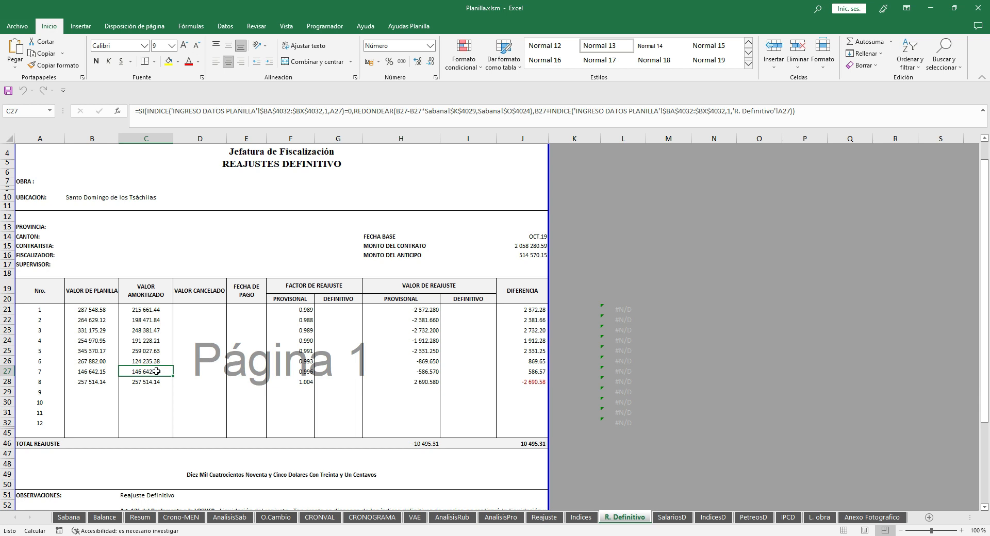
{"action": "left_click_drag", "start_coordinate": [157, 372], "coordinate": [150, 383]}
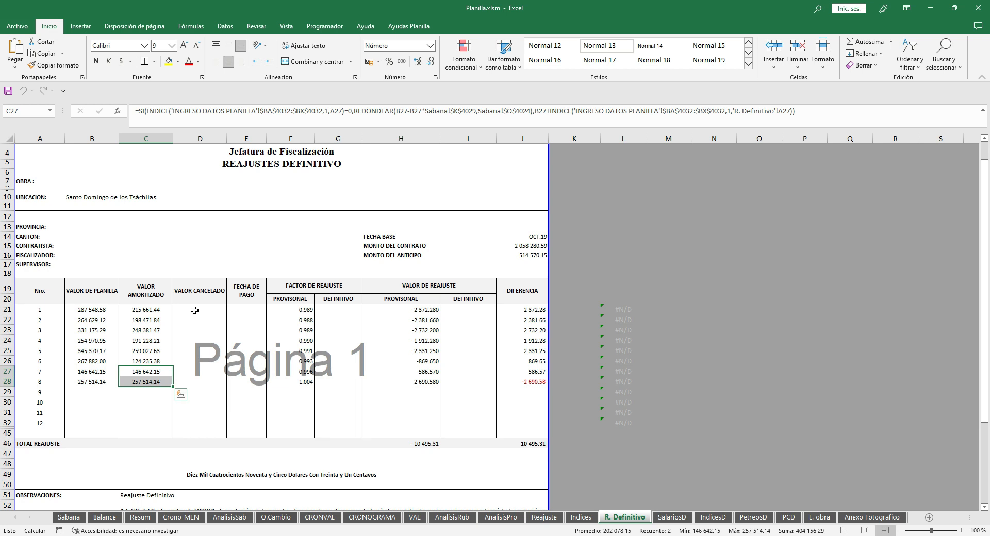
- Check the paid value, payment date, definitive factor and definitive adjustment columns for planillas 1 to 8
{"action": "left_click_drag", "start_coordinate": [194, 311], "coordinate": [196, 385]}
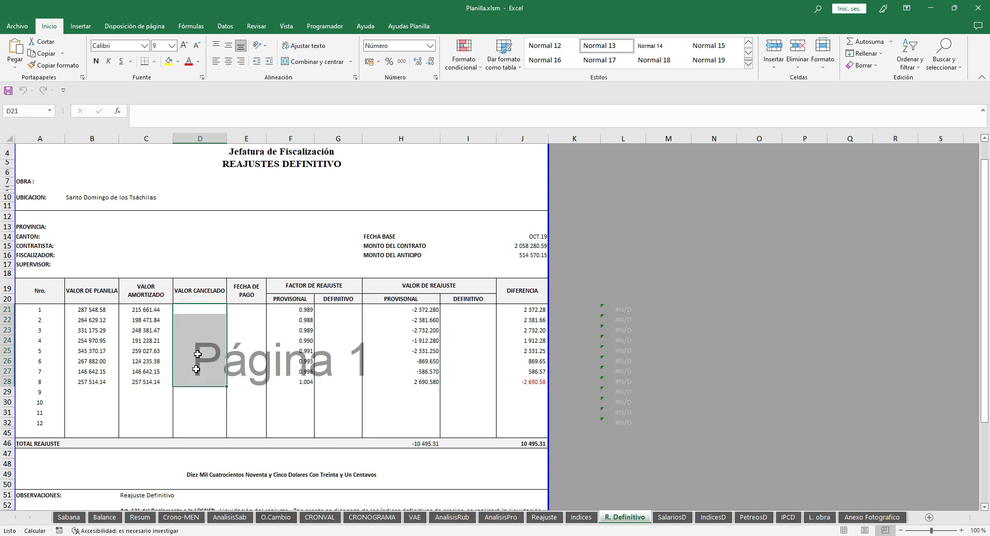
{"action": "left_click_drag", "start_coordinate": [199, 315], "coordinate": [196, 382]}
{"action": "left_click", "coordinate": [241, 307]}
{"action": "left_click_drag", "start_coordinate": [241, 307], "coordinate": [242, 385]}
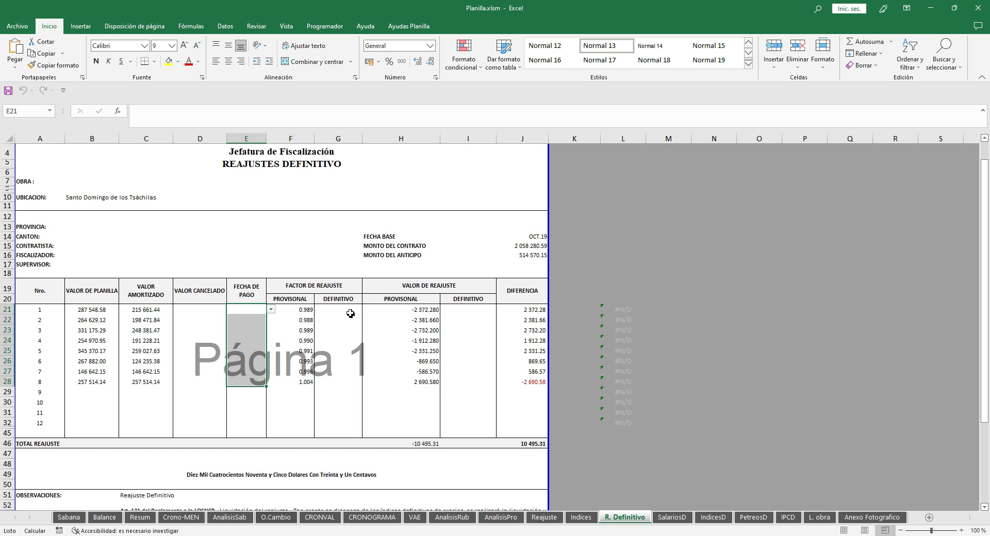
{"action": "left_click_drag", "start_coordinate": [350, 312], "coordinate": [344, 384]}
{"action": "left_click_drag", "start_coordinate": [481, 308], "coordinate": [475, 382]}
{"action": "key", "text": "ctrl+v"}
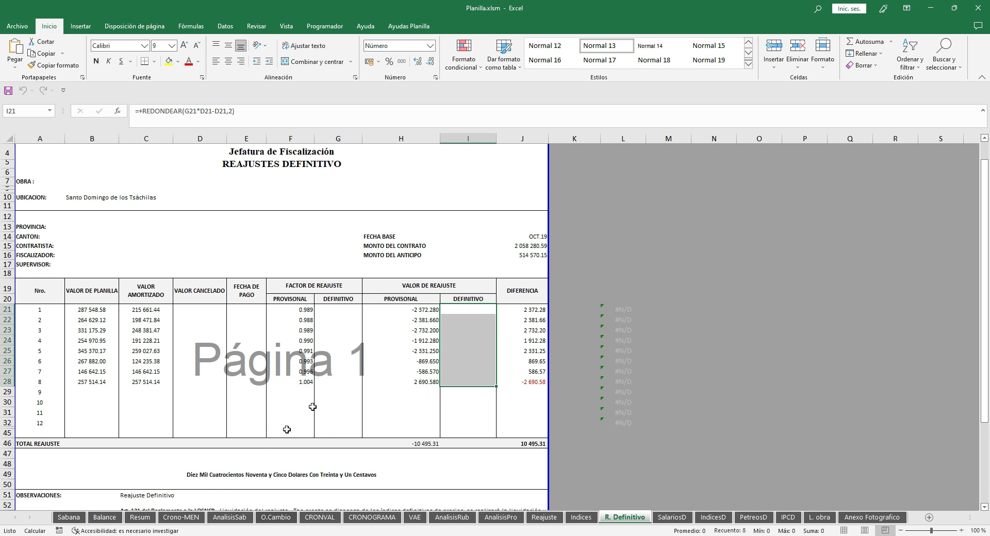
- Switch to the regulation PDF in Nitro Pro and read articles 271 to 274 on price adjustment
{"action": "key", "text": "alt+Tab"}
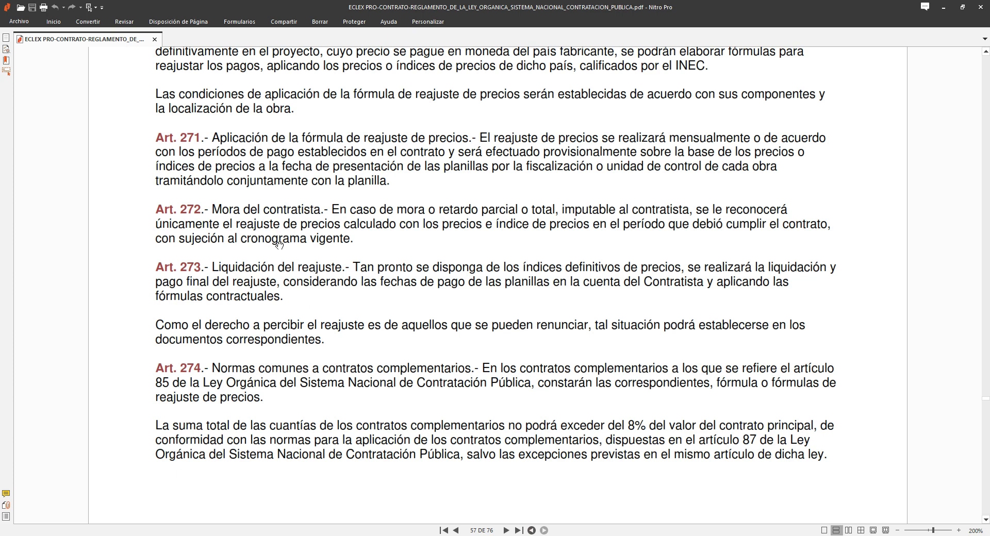
{"action": "scroll", "coordinate": [345, 137], "scroll_direction": "up", "scroll_amount": 3}
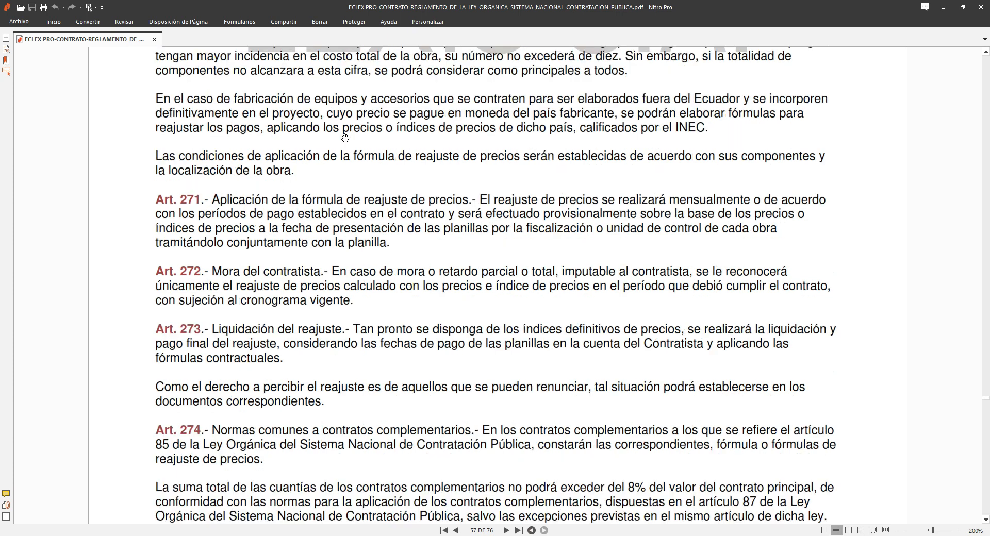
{"action": "scroll", "coordinate": [345, 136], "scroll_direction": "down", "scroll_amount": 3}
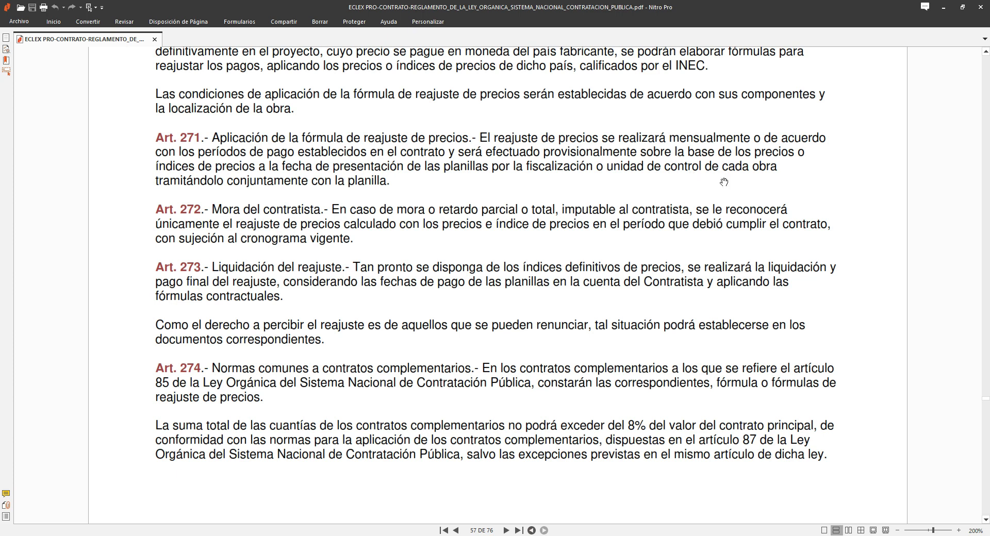
- Return to Planilla.xlsm in Excel and examine the provisional adjustment factors and the row of planilla 1
{"action": "mouse_move", "coordinate": [217, 535]}
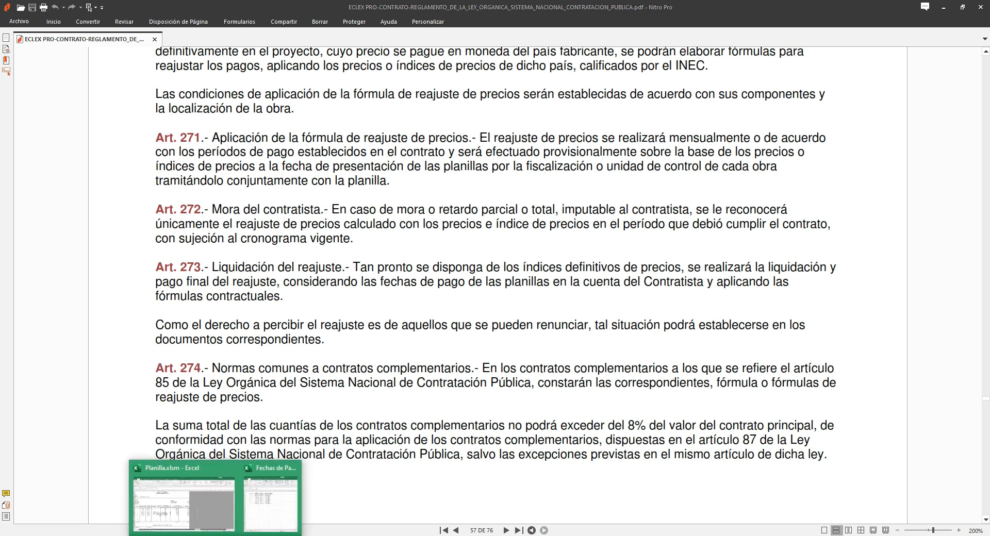
{"action": "left_click", "coordinate": [202, 520]}
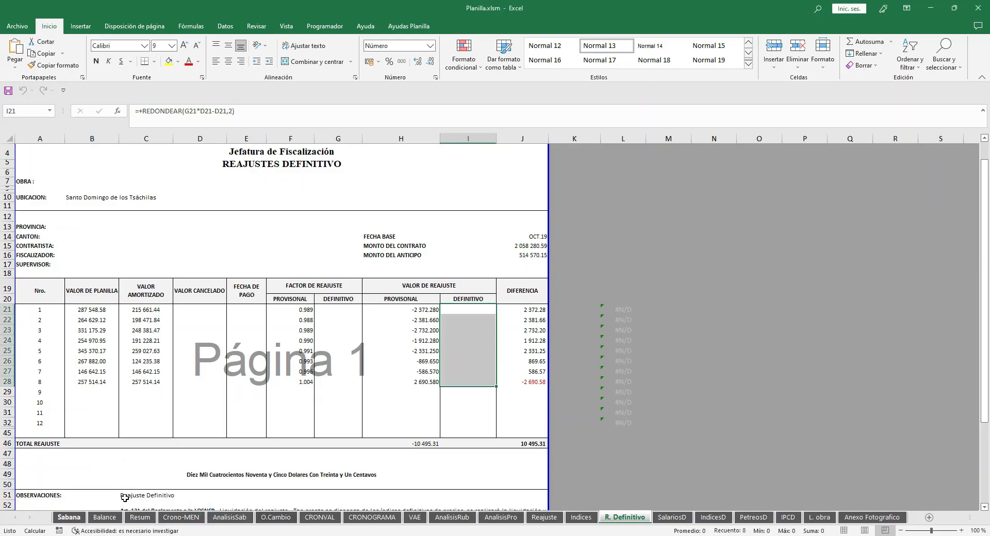
{"action": "left_click_drag", "start_coordinate": [292, 309], "coordinate": [296, 383]}
{"action": "left_click_drag", "start_coordinate": [52, 309], "coordinate": [299, 310]}
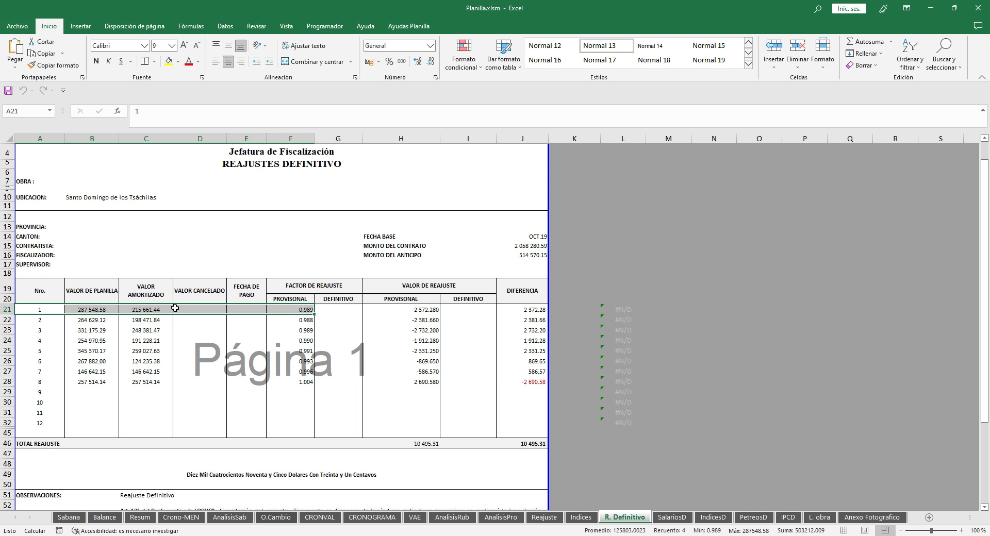
{"action": "left_click_drag", "start_coordinate": [86, 308], "coordinate": [155, 313]}
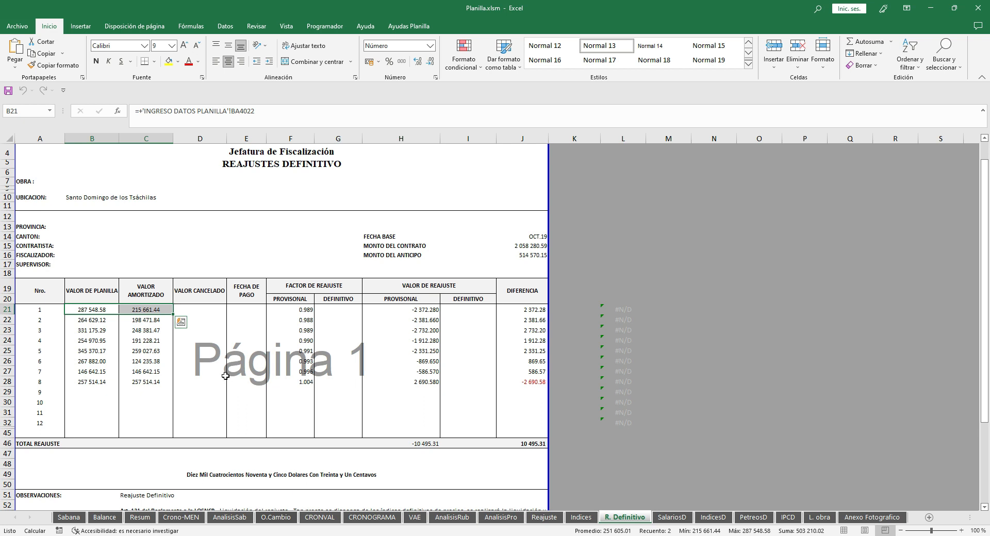
- Check the current planilla number and its execution period on the Sabana sheet
{"action": "left_click", "coordinate": [73, 518]}
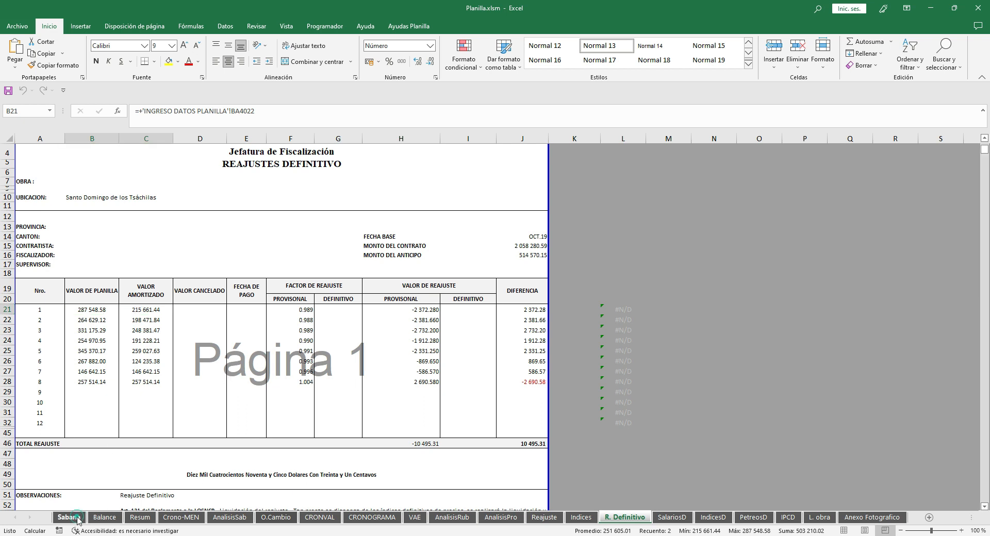
{"action": "left_click", "coordinate": [783, 149]}
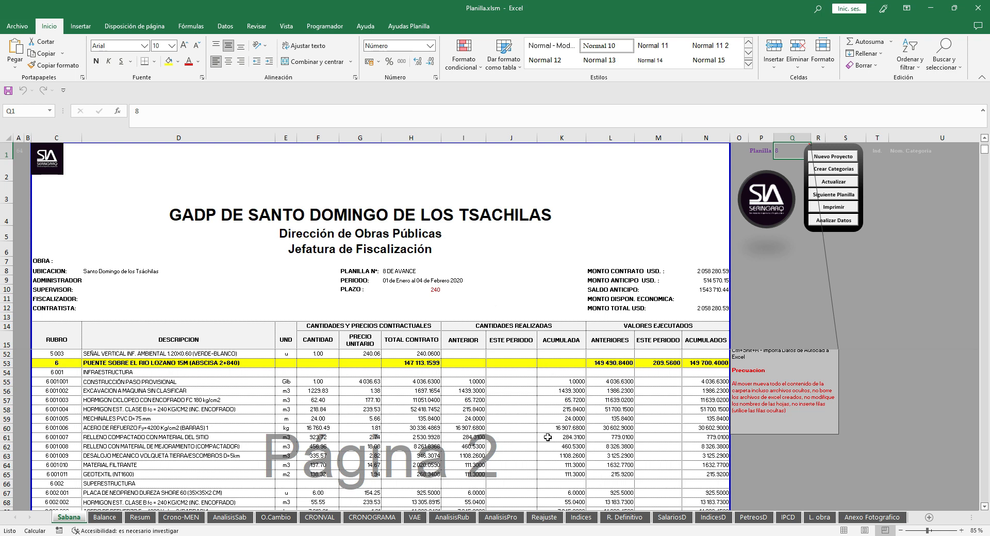
{"action": "left_click", "coordinate": [417, 281]}
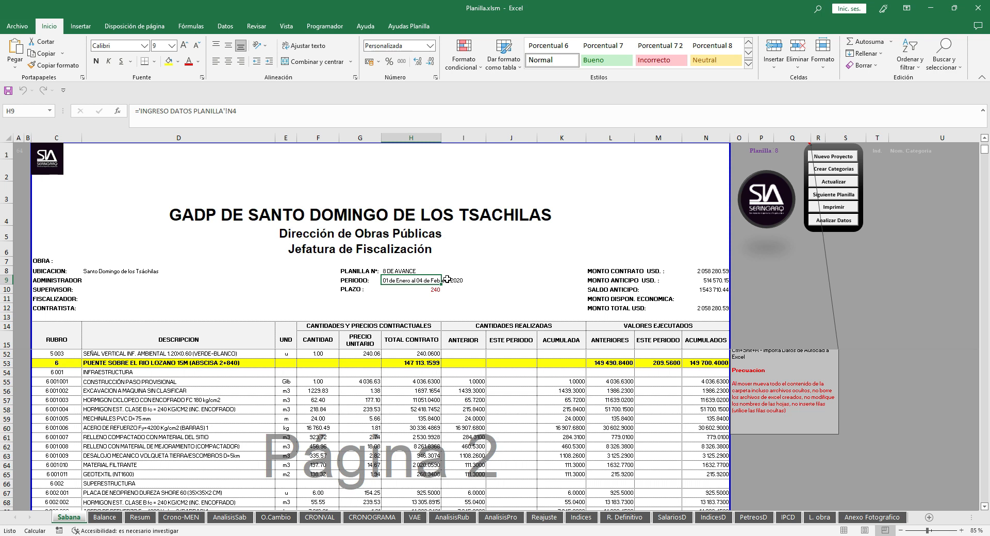
{"action": "key", "text": "shift+Right"}
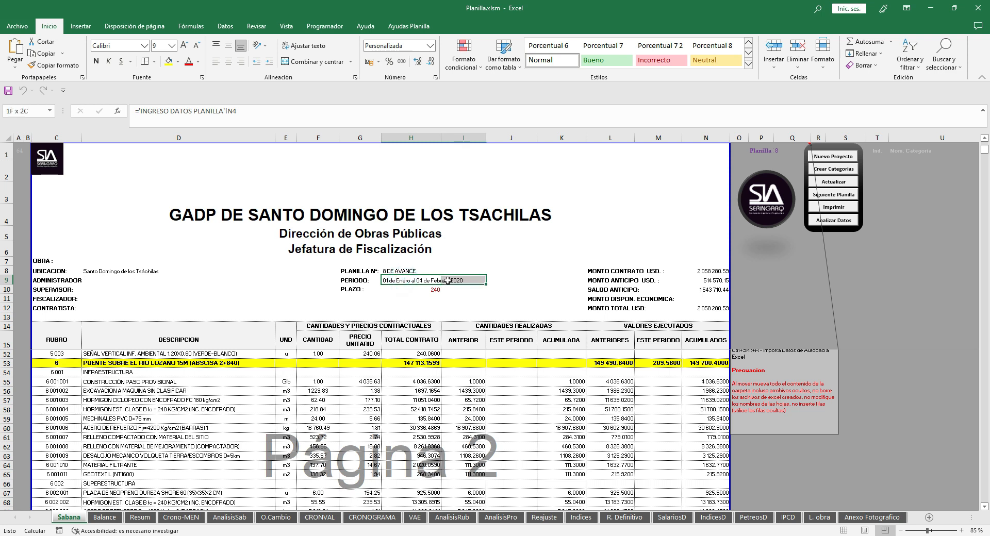
{"action": "left_click_drag", "start_coordinate": [398, 281], "coordinate": [459, 282]}
{"action": "left_click_drag", "start_coordinate": [415, 281], "coordinate": [463, 280]}
- Set the planilla number in cell Q1 of the Sabana sheet to 1
{"action": "left_click", "coordinate": [779, 155]}
{"action": "type", "text": "1"}
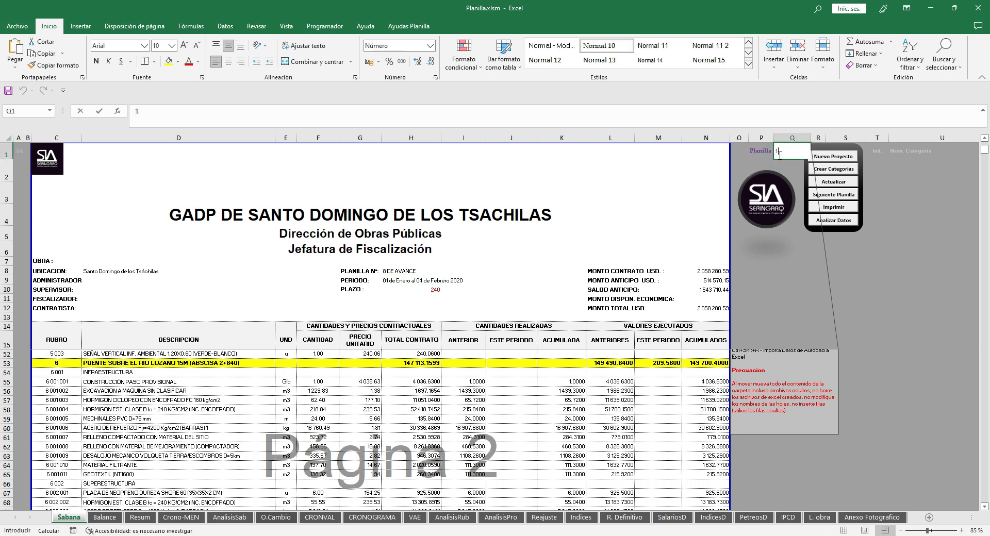
{"action": "key", "text": "Return"}
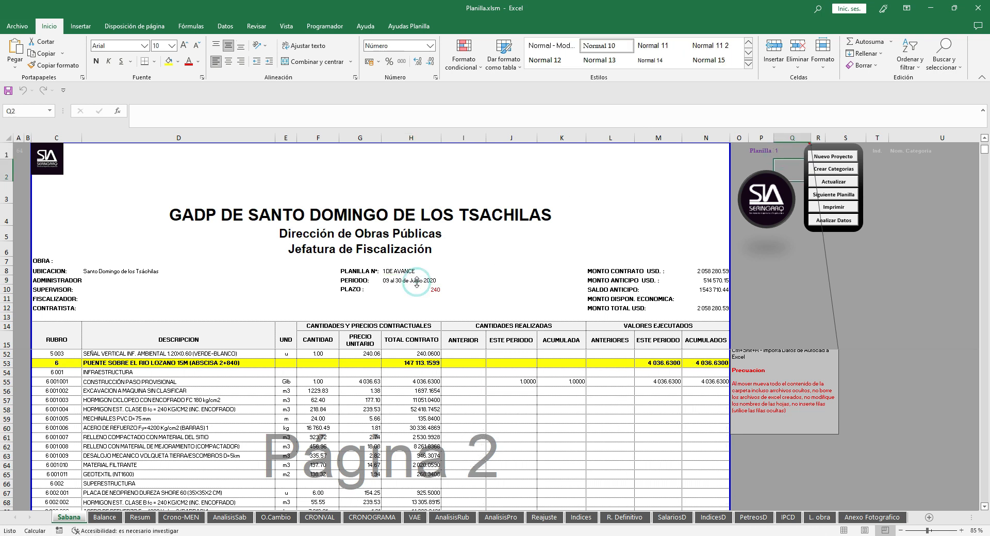
- Check the execution period of planilla 1 in the header of the Sabana sheet
{"action": "left_click", "coordinate": [424, 281]}
{"action": "left_click", "coordinate": [425, 280]}
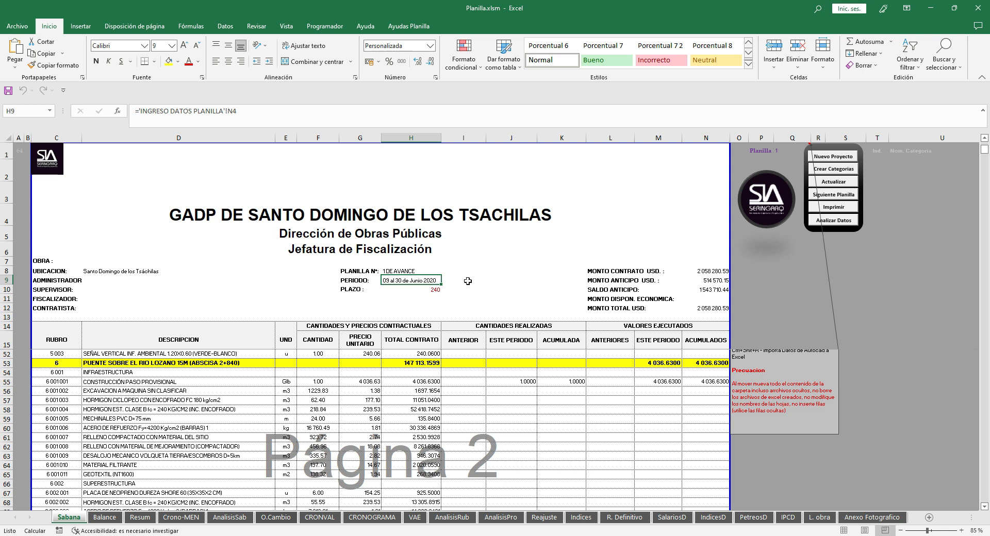
{"action": "left_click_drag", "start_coordinate": [415, 281], "coordinate": [471, 280]}
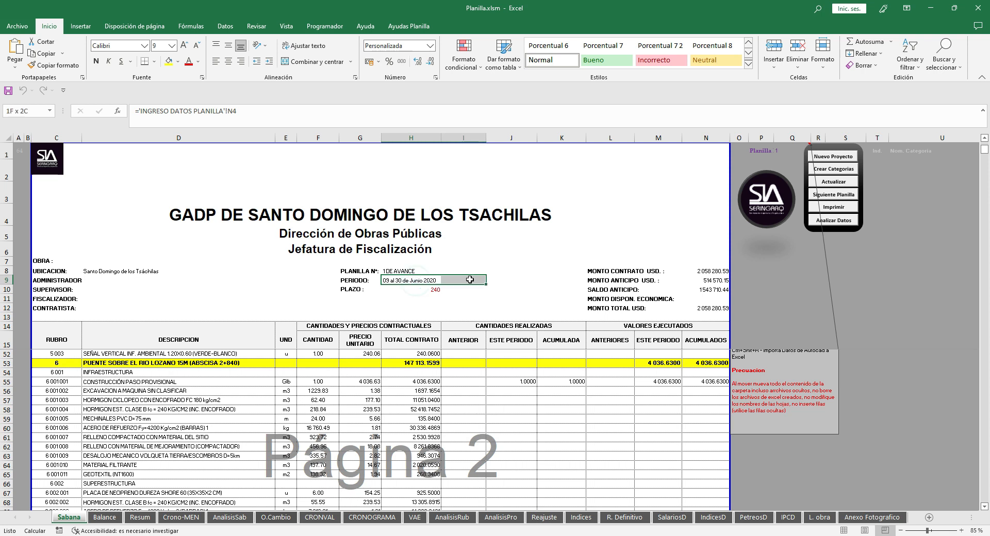
{"action": "left_click_drag", "start_coordinate": [403, 279], "coordinate": [460, 279]}
{"action": "left_click", "coordinate": [419, 297]}
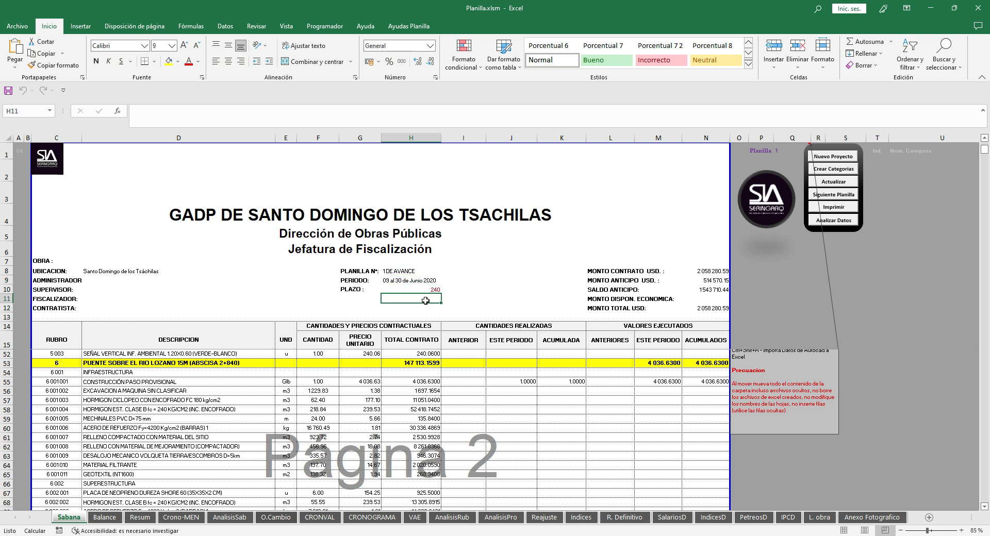
- Switch to the regulation PDF in Nitro Pro and highlight "índices de precios a la fecha de presentación de las planillas por la fiscalización" in Art. 271
{"action": "left_click_drag", "start_coordinate": [423, 281], "coordinate": [424, 299]}
{"action": "left_click", "coordinate": [426, 298]}
{"action": "left_click", "coordinate": [270, 535]}
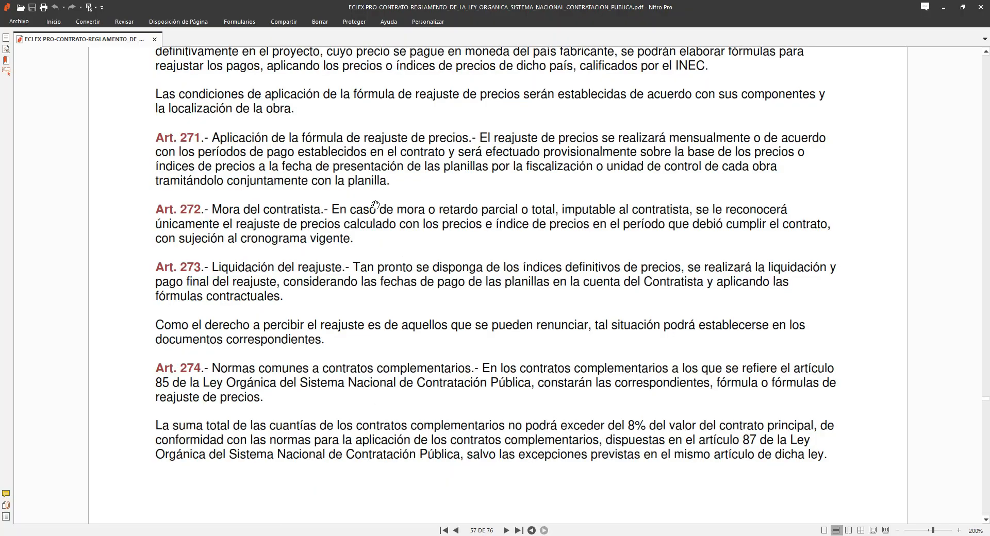
{"action": "left_click", "coordinate": [405, 160]}
{"action": "left_click", "coordinate": [53, 21]}
{"action": "left_click", "coordinate": [245, 43]}
{"action": "left_click_drag", "start_coordinate": [162, 166], "coordinate": [593, 167]}
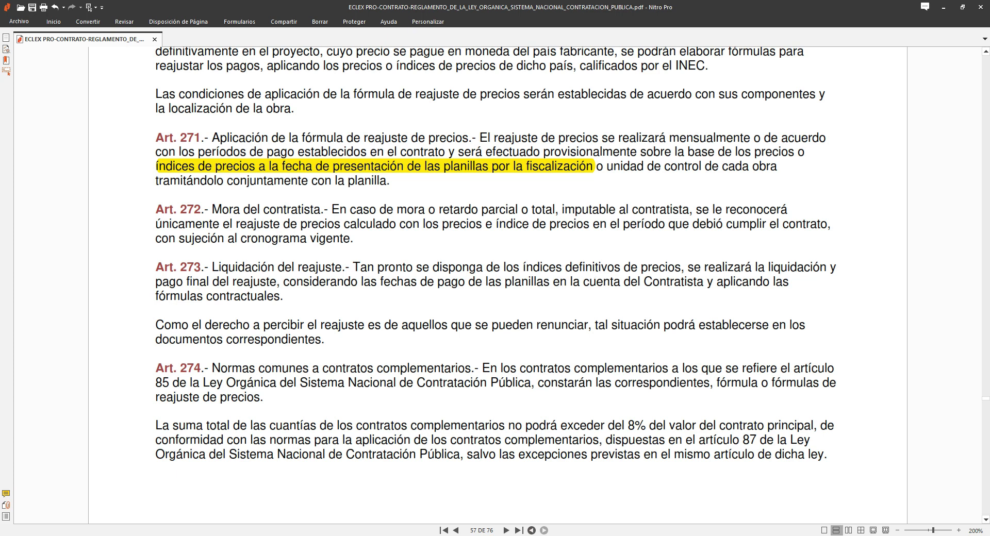
- Switch to Fechas de Pago.xlsx in Excel, maximize it and enter "junio" in cell A4 beside planilla 1
{"action": "left_click", "coordinate": [277, 513]}
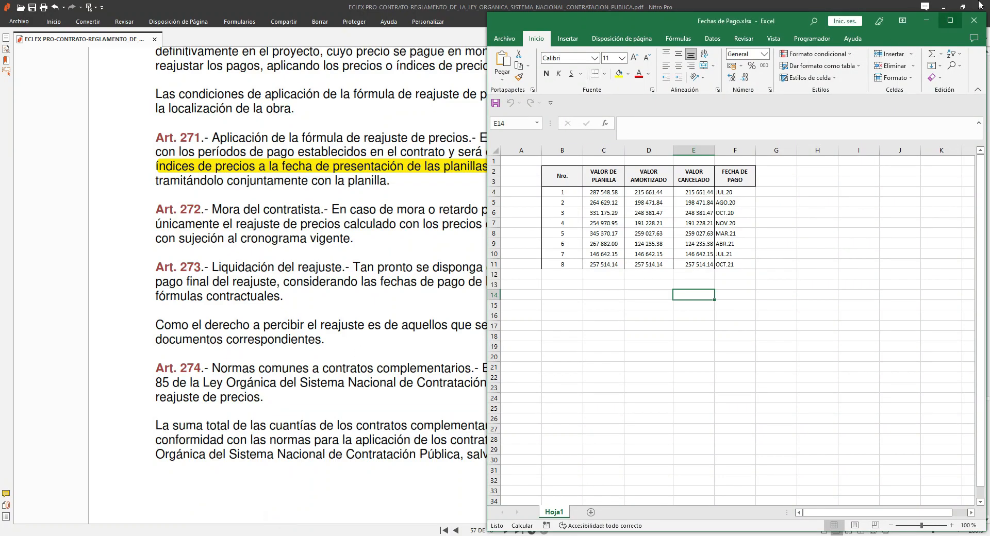
{"action": "double_click", "coordinate": [781, 20]}
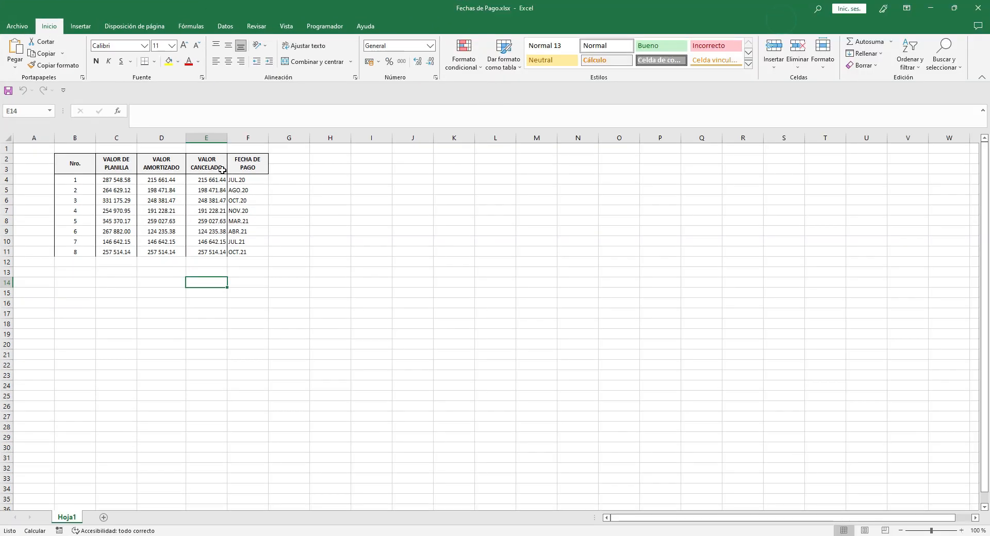
{"action": "left_click", "coordinate": [126, 182]}
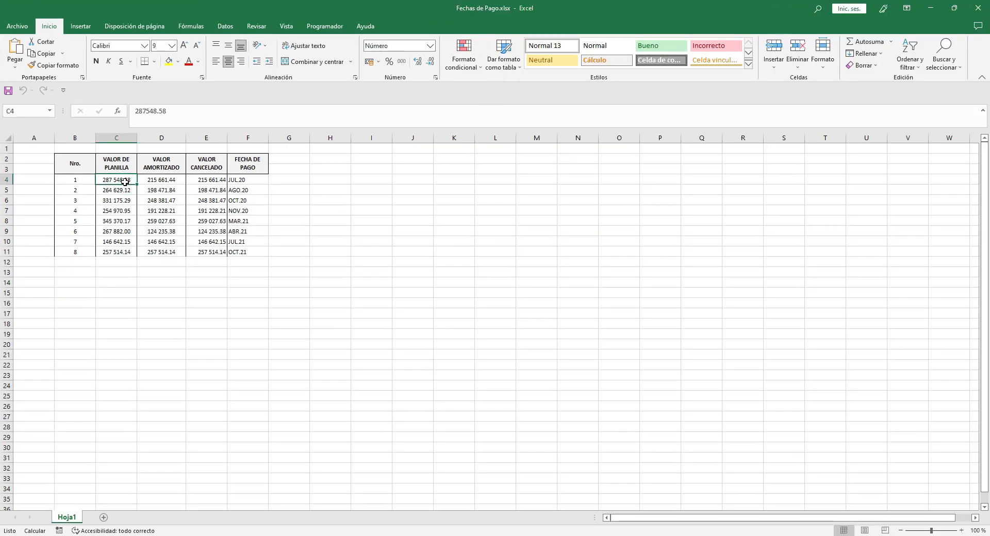
{"action": "left_click", "coordinate": [38, 180]}
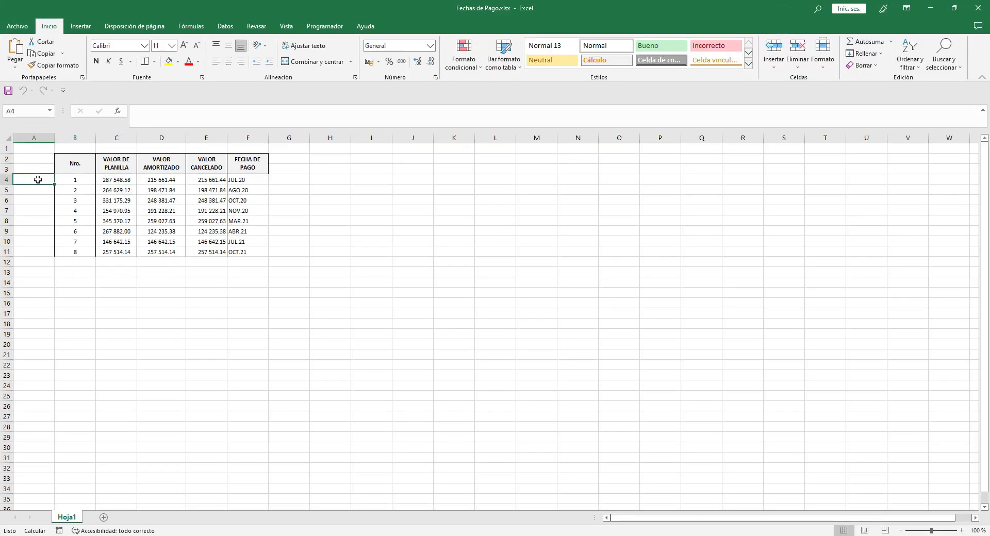
{"action": "type", "text": "junio"}
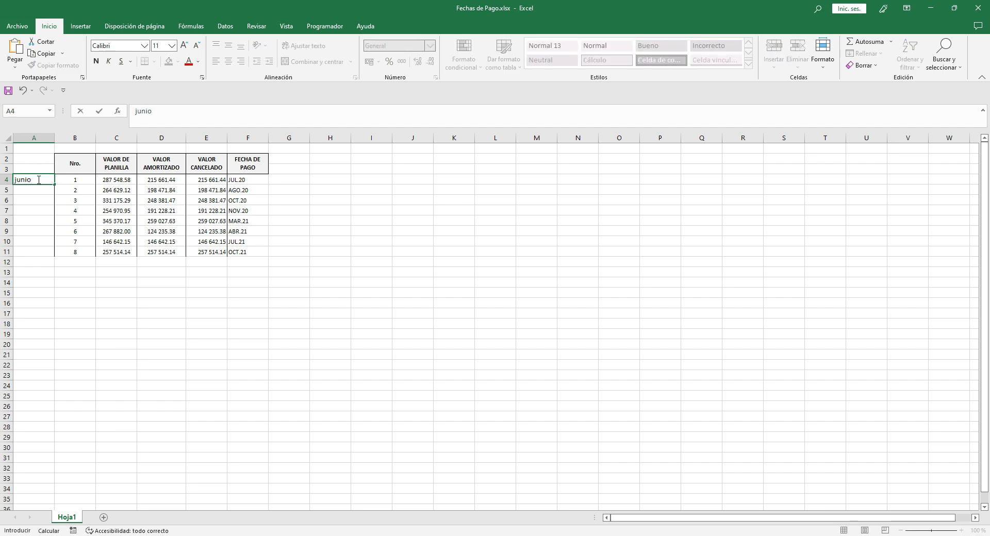
{"action": "key", "text": "Return"}
- Examine the row of planilla 1 from its execution month through its values to its payment date
{"action": "left_click", "coordinate": [40, 181]}
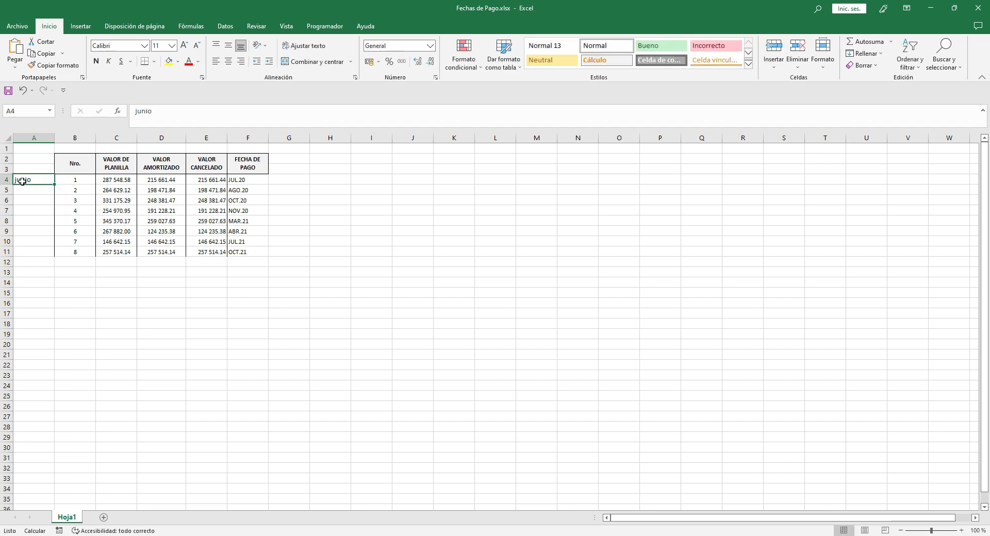
{"action": "left_click_drag", "start_coordinate": [22, 182], "coordinate": [155, 181]}
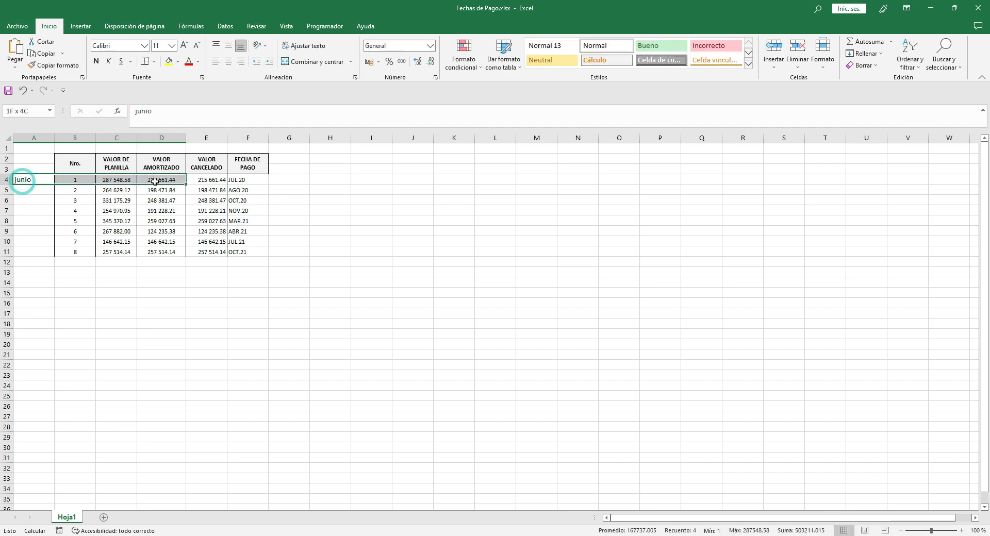
{"action": "left_click", "coordinate": [205, 181]}
{"action": "left_click", "coordinate": [58, 180]}
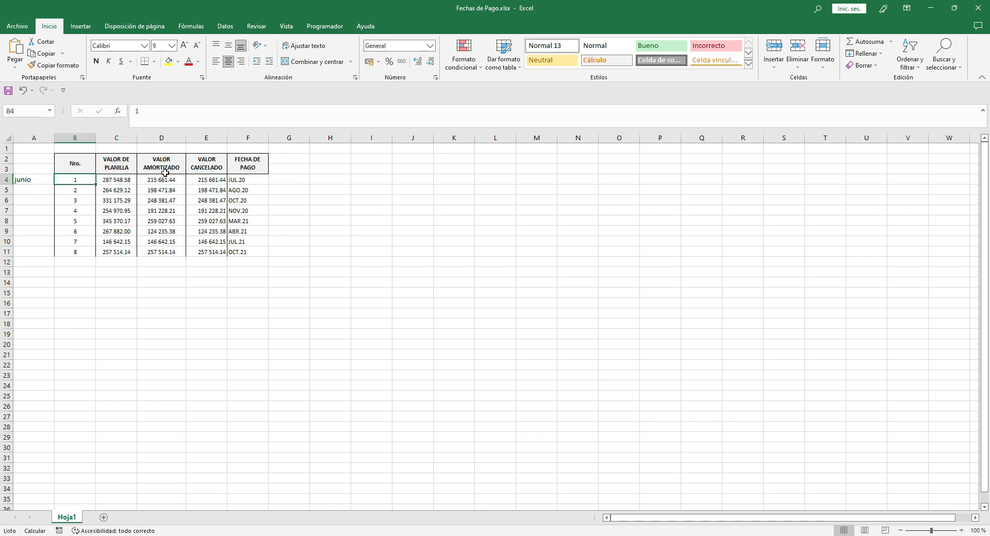
{"action": "left_click_drag", "start_coordinate": [19, 180], "coordinate": [263, 181]}
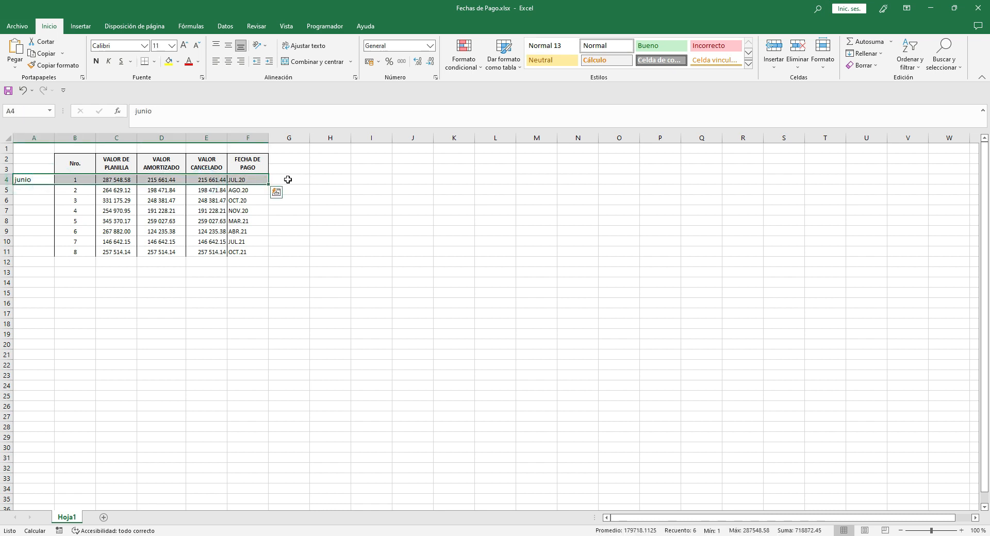
{"action": "left_click", "coordinate": [298, 159]}
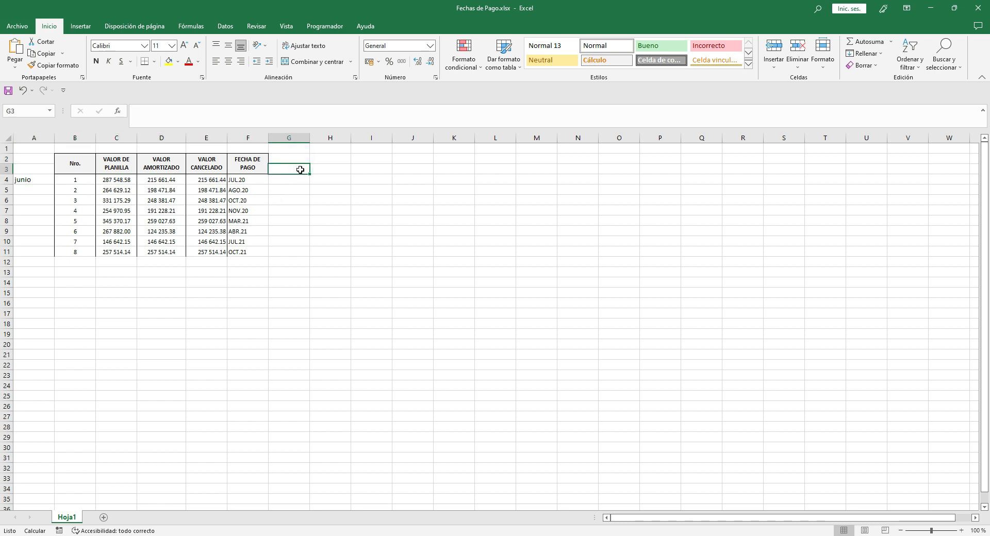
{"action": "left_click", "coordinate": [26, 184]}
- Enter the heading "provisonal" in cell G2, next to the payment date column
{"action": "left_click", "coordinate": [300, 158]}
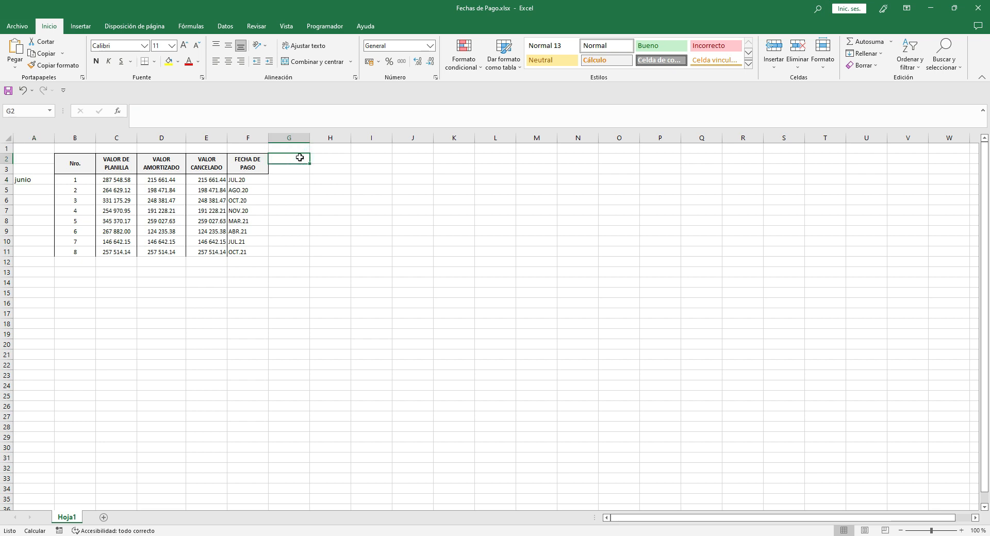
{"action": "type", "text": "provisonal"}
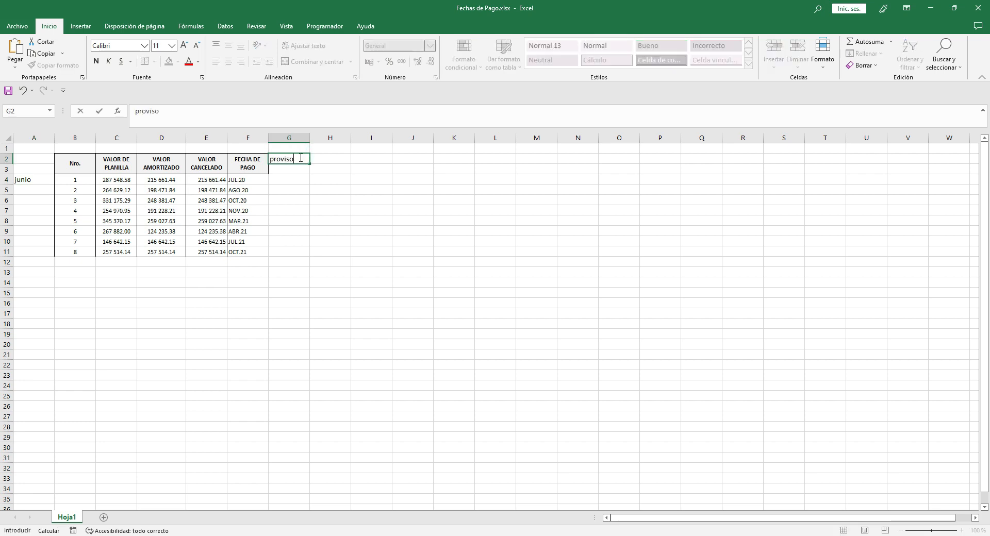
{"action": "key", "text": "Return"}
{"action": "key", "text": "Down"}
{"action": "key", "text": "Down"}
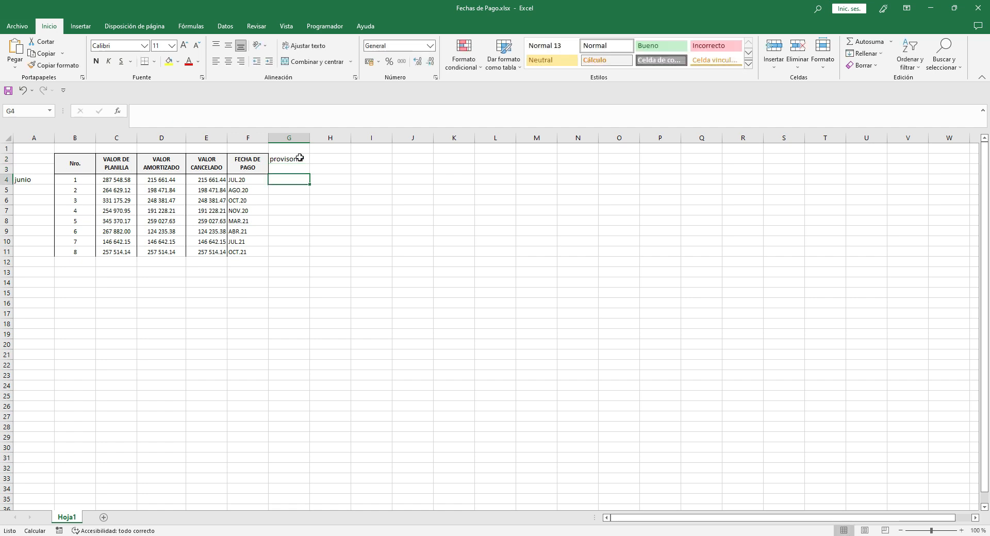
- Enter "junio o julio" in cell G4 for planilla 1 and widen column G to fit the text
{"action": "key", "text": "Up"}
{"action": "type", "text": "juni"}
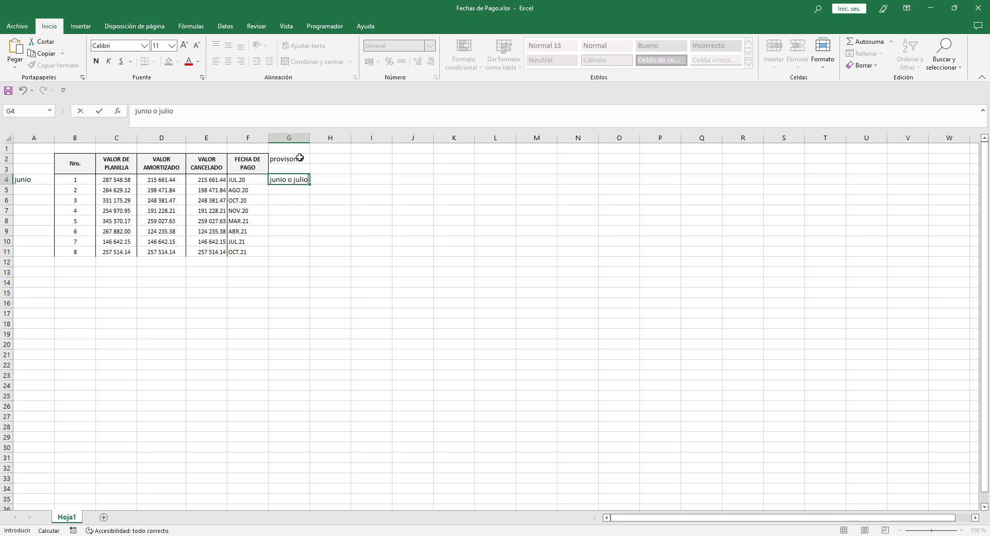
{"action": "type", "text": "o o julio"}
{"action": "key", "text": "Return"}
{"action": "left_click_drag", "start_coordinate": [310, 138], "coordinate": [320, 150]}
{"action": "left_click", "coordinate": [289, 179]}
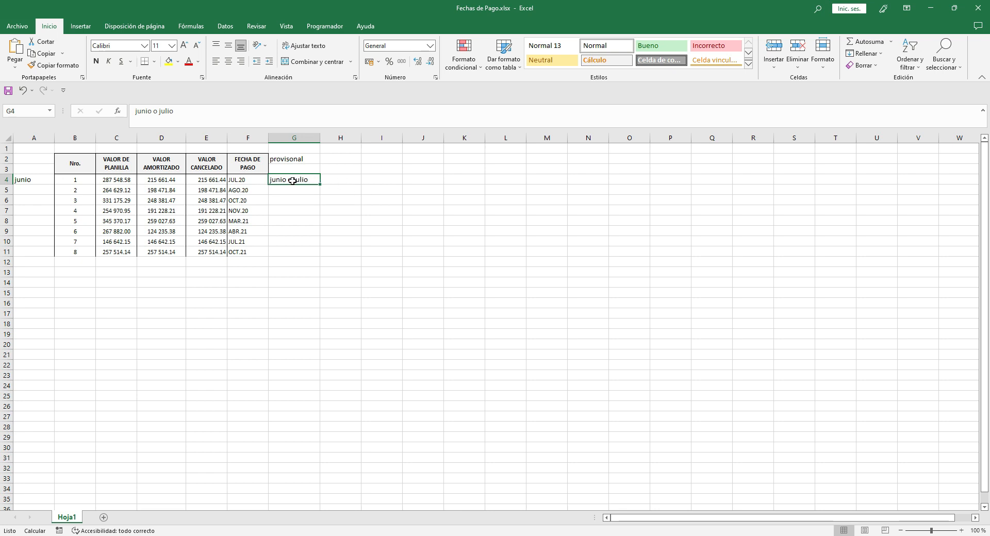
- Replace the month entry in cell G4 with "agosto", and that in turn with "sept"
{"action": "left_click", "coordinate": [290, 161]}
{"action": "left_click", "coordinate": [295, 170]}
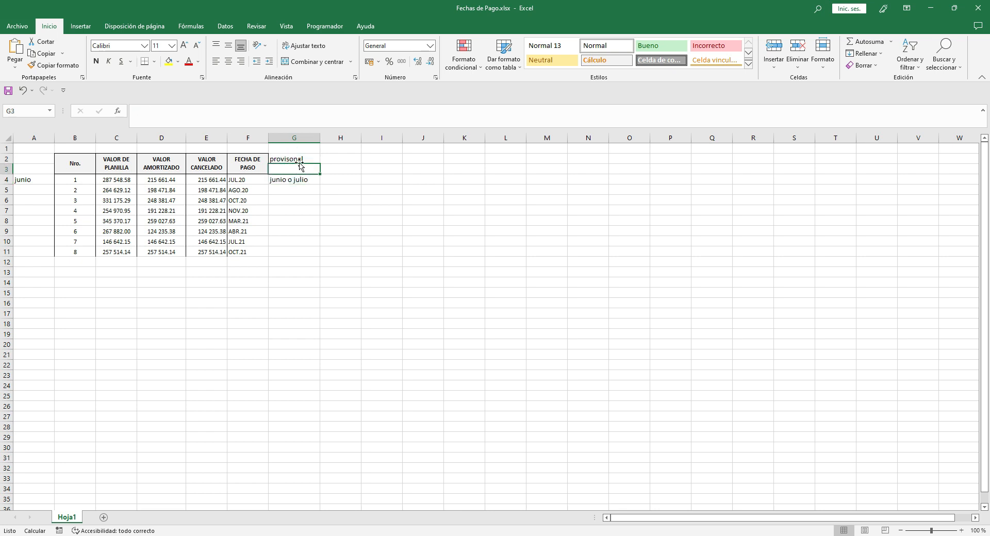
{"action": "left_click", "coordinate": [295, 179]}
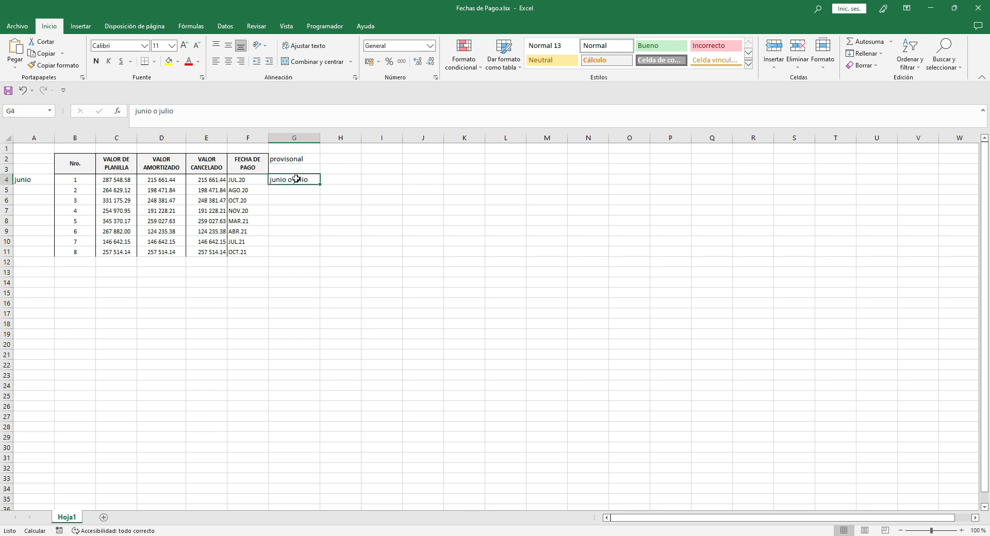
{"action": "type", "text": "agosto"}
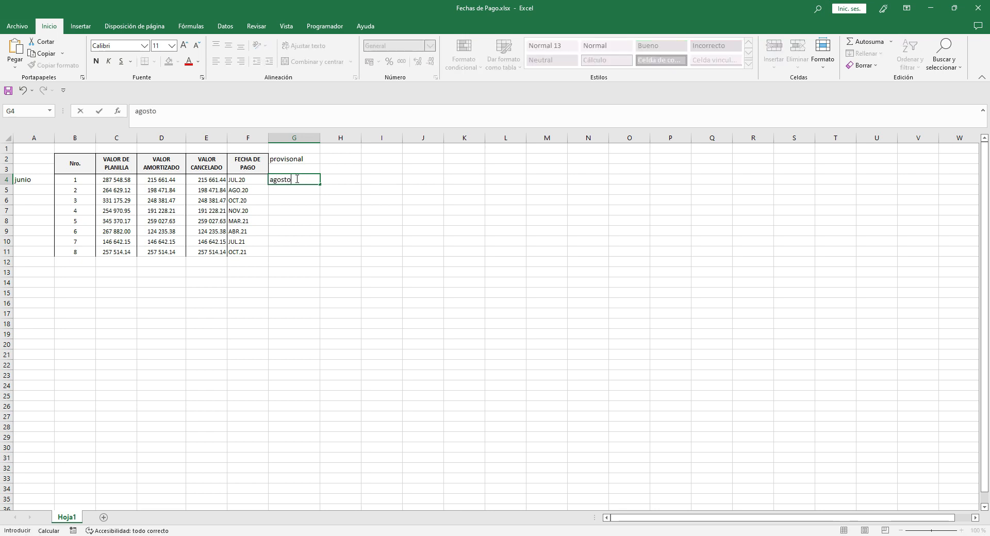
{"action": "key", "text": "ctrl+Return"}
{"action": "type", "text": "sept"}
{"action": "key", "text": "Return"}
{"action": "left_click", "coordinate": [297, 179]}
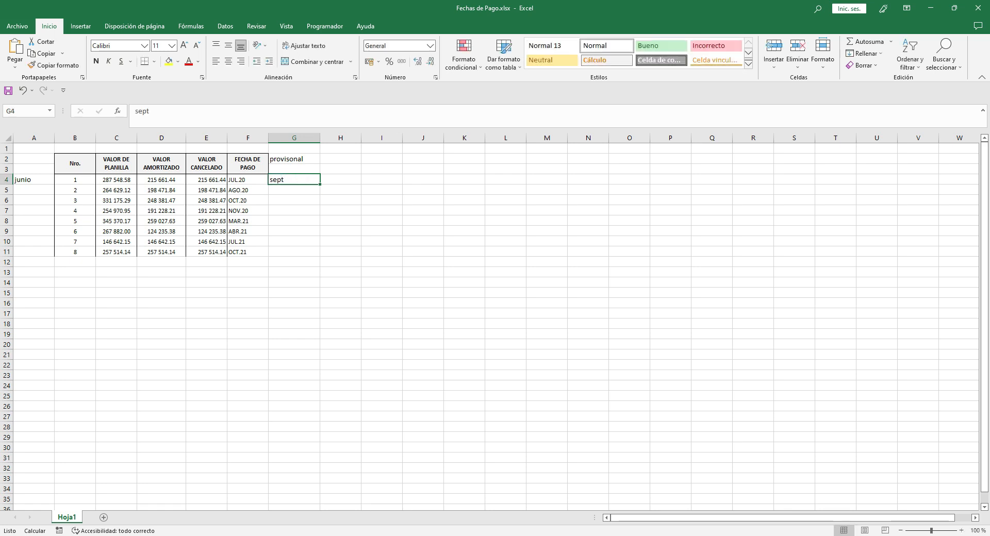
- Check the highlighted text of Art. 271 in Nitro Pro and return to Fechas de Pago.xlsx in Excel
{"action": "key", "text": "alt+Tab"}
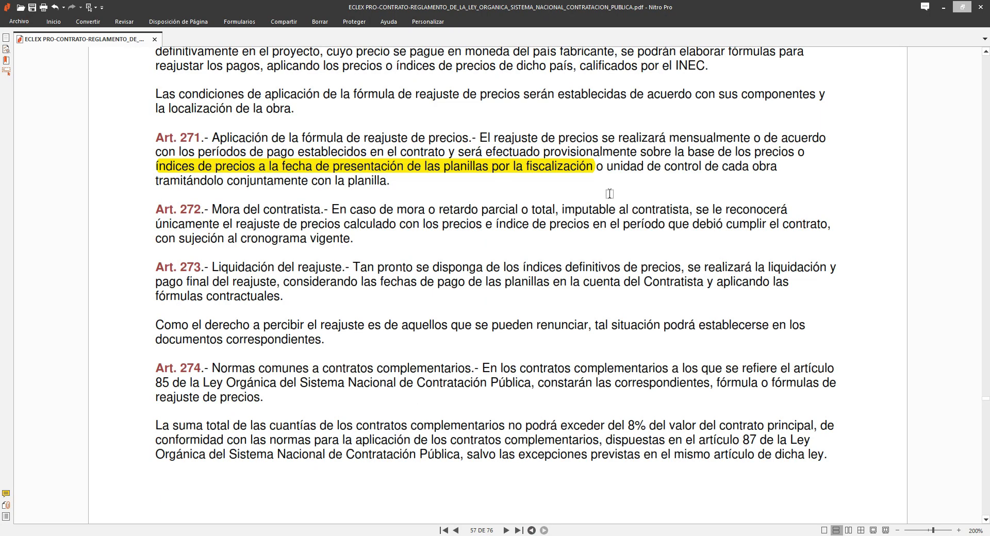
{"action": "left_click", "coordinate": [948, 8]}
{"action": "left_click", "coordinate": [289, 182]}
{"action": "left_click", "coordinate": [290, 191]}
{"action": "left_click", "coordinate": [289, 176]}
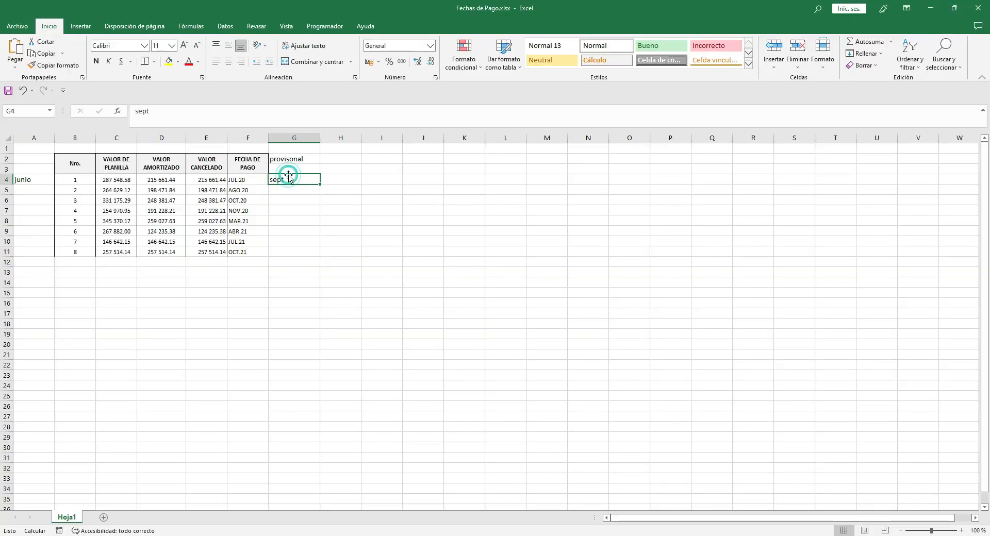
- Check the execution month of planilla 1 and clear the provisional month from cell G4
{"action": "left_click", "coordinate": [20, 180]}
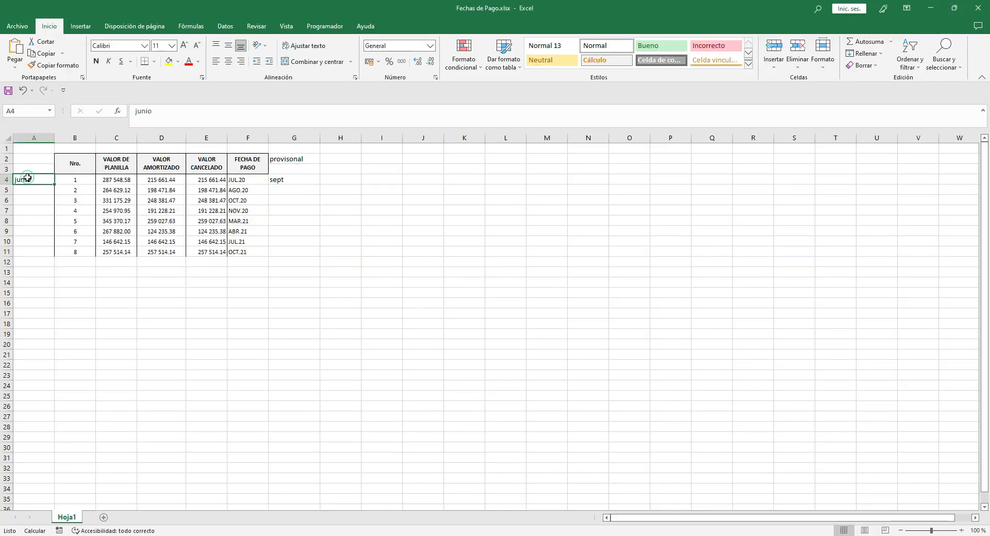
{"action": "left_click", "coordinate": [288, 180]}
{"action": "left_click", "coordinate": [288, 181]}
{"action": "key", "text": "Delete"}
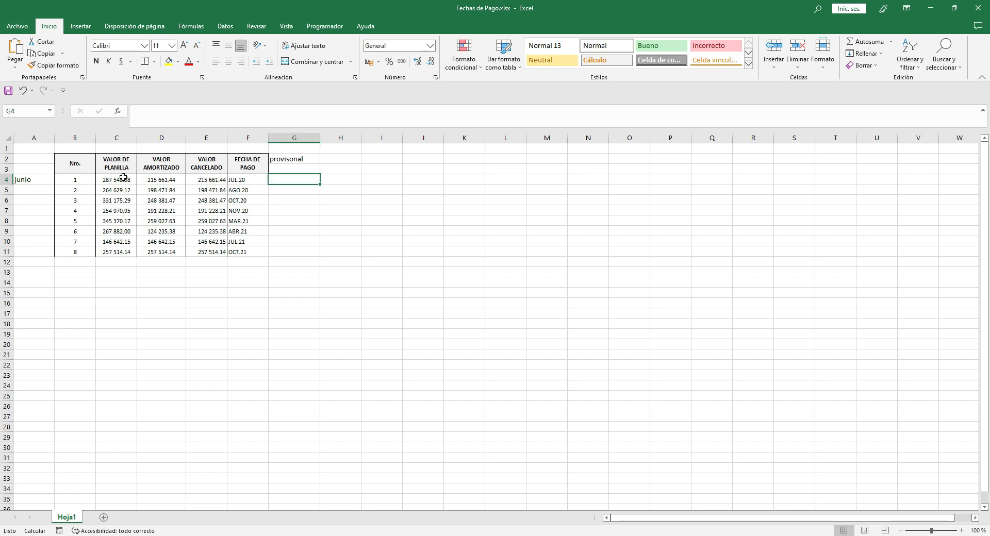
- Switch to the regulation PDF in Nitro Pro and highlight "En caso de mora o retardo parcial o total" in Art. 272
{"action": "left_click", "coordinate": [34, 183]}
{"action": "left_click_drag", "start_coordinate": [92, 183], "coordinate": [216, 180]}
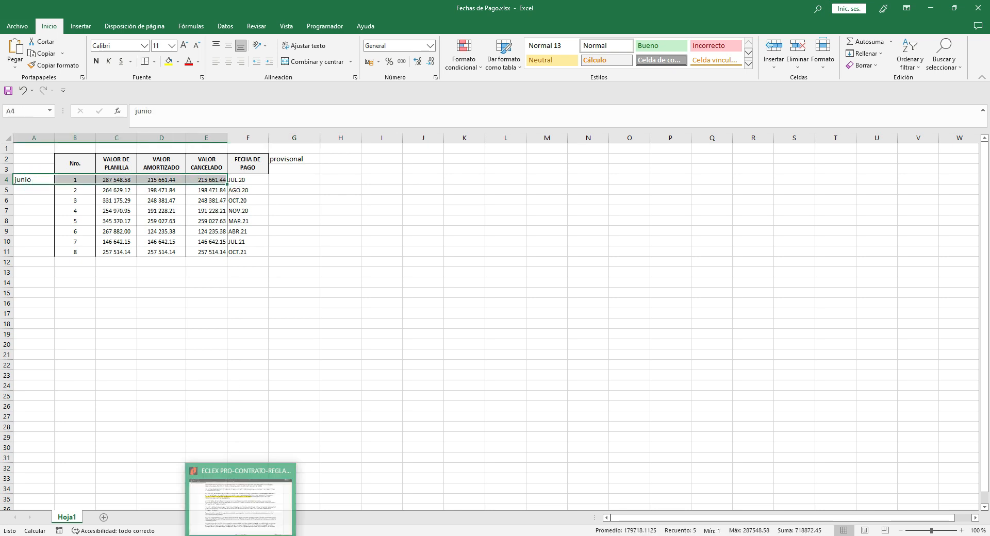
{"action": "left_click", "coordinate": [246, 497]}
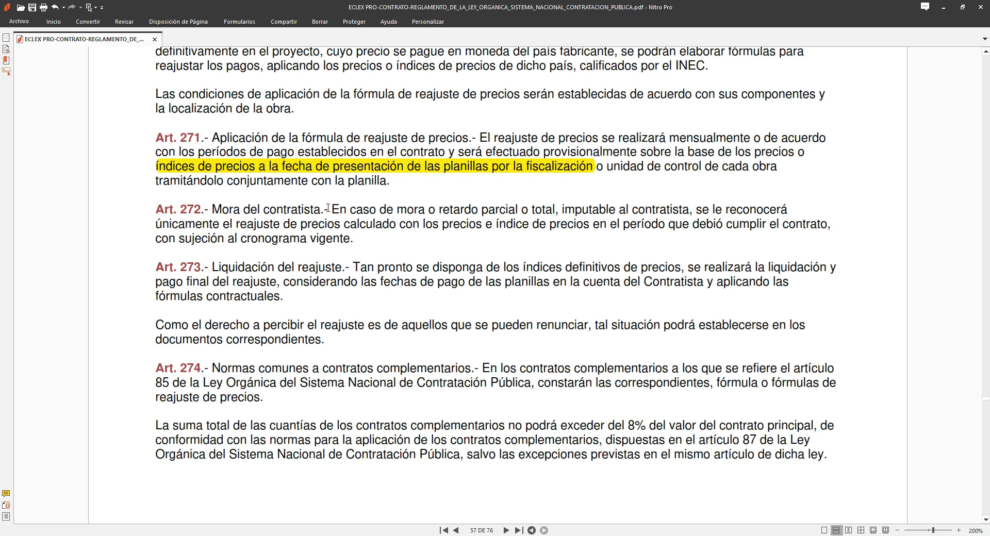
{"action": "left_click_drag", "start_coordinate": [333, 209], "coordinate": [562, 210]}
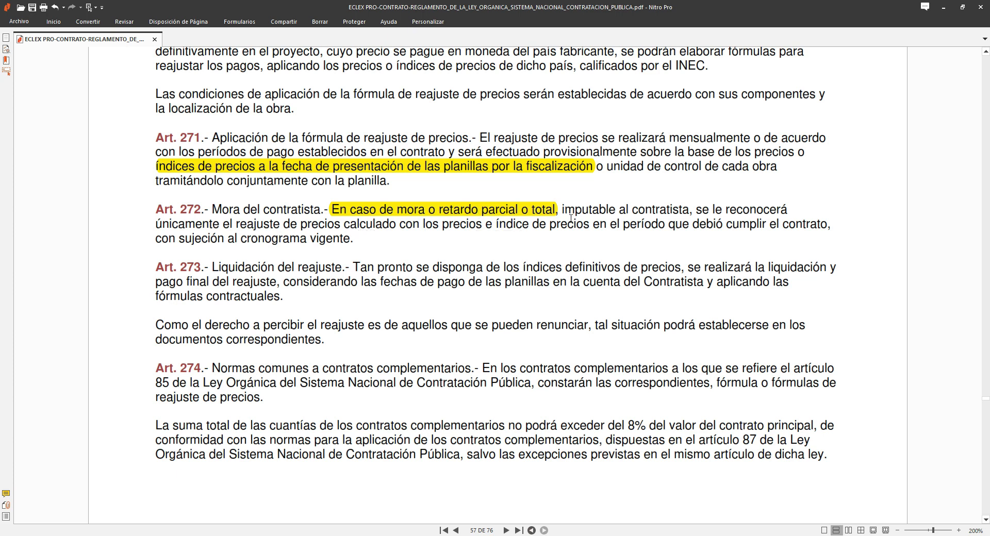
- Return to Fechas de Pago.xlsx in Excel and compare planilla 1's execution month with its values and payment date
{"action": "left_click", "coordinate": [277, 506]}
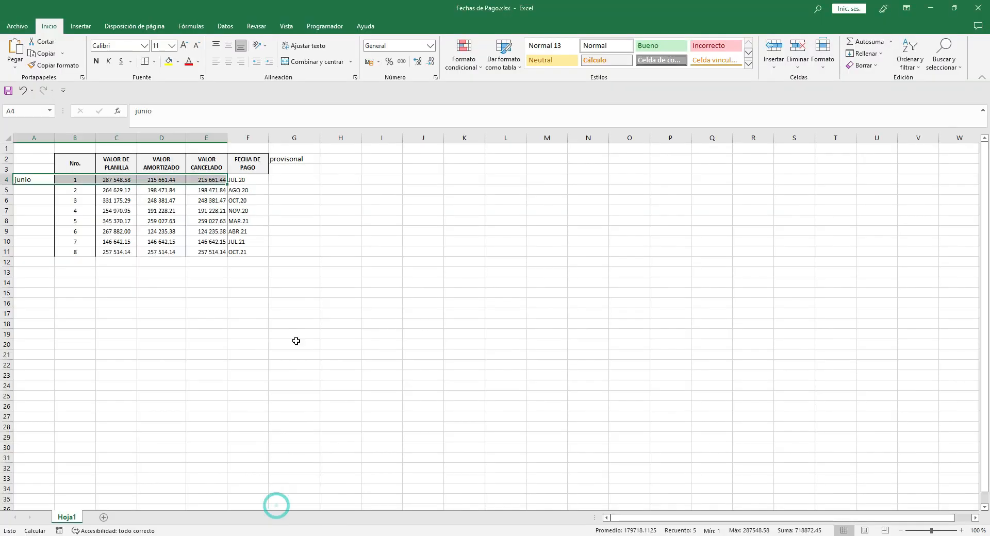
{"action": "left_click_drag", "start_coordinate": [75, 180], "coordinate": [238, 178]}
{"action": "key", "text": "ctrl+v"}
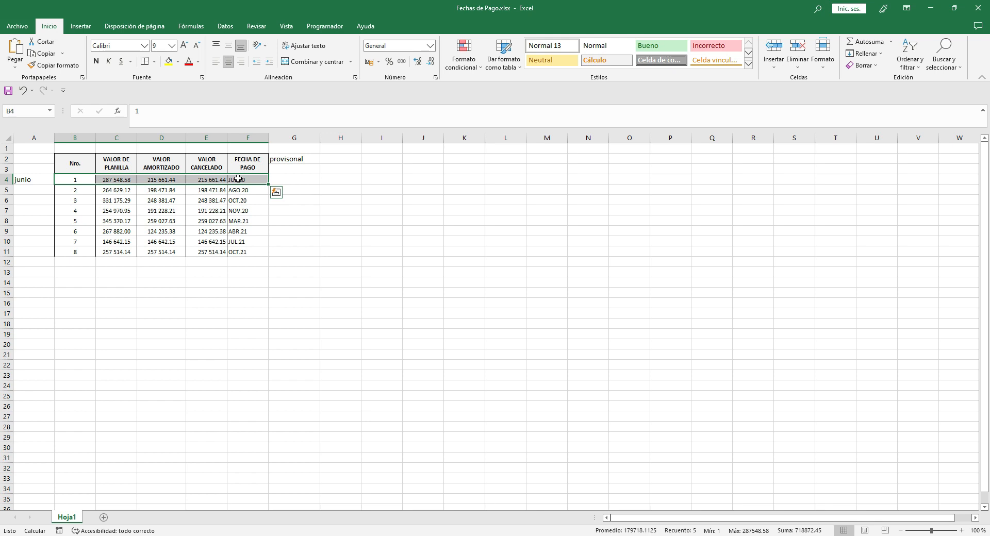
{"action": "left_click_drag", "start_coordinate": [82, 178], "coordinate": [254, 180]}
{"action": "left_click_drag", "start_coordinate": [76, 180], "coordinate": [253, 181]}
{"action": "key", "text": "ctrl+v"}
{"action": "left_click", "coordinate": [30, 181]}
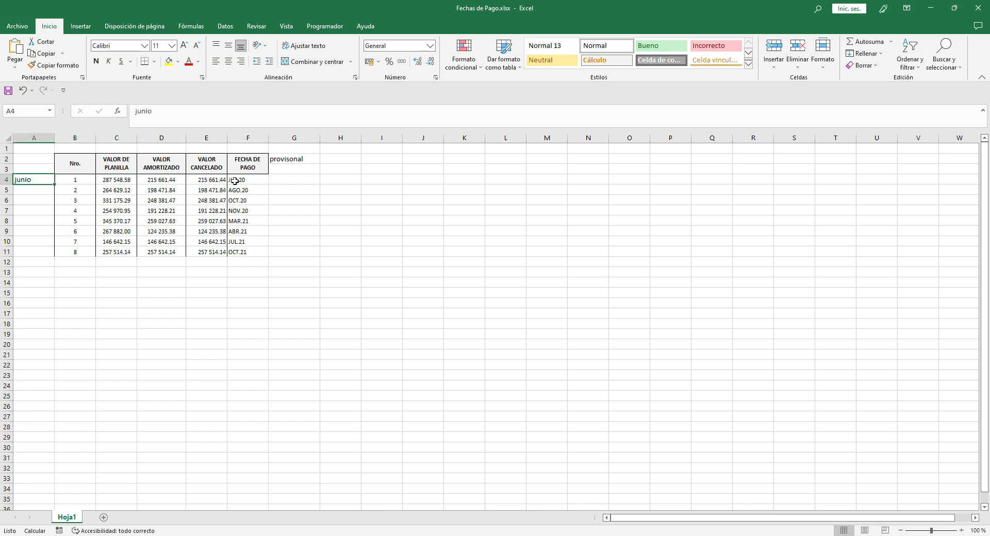
{"action": "left_click", "coordinate": [278, 178]}
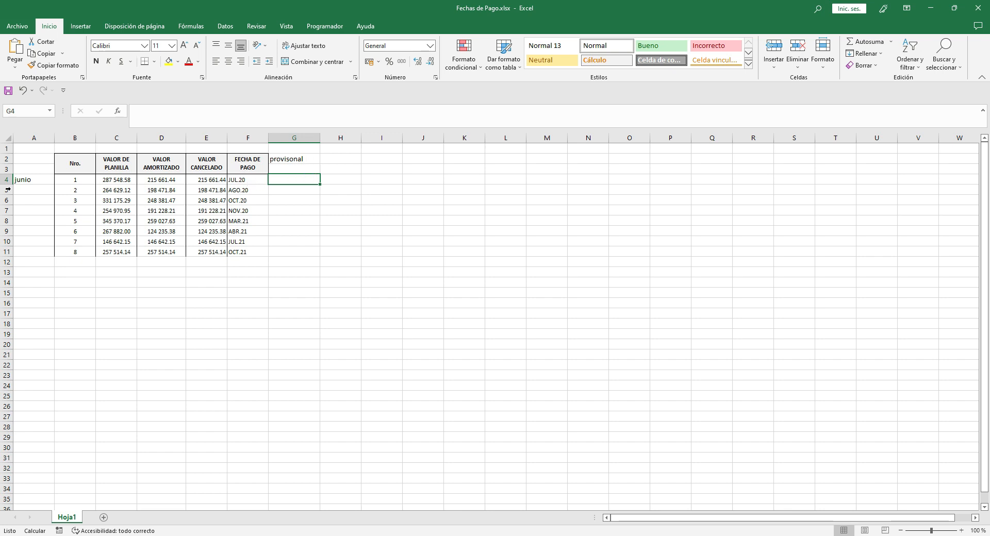
{"action": "left_click_drag", "start_coordinate": [26, 181], "coordinate": [250, 182]}
{"action": "left_click", "coordinate": [315, 182]}
- Consult the regulation PDF in Nitro Pro again and review the full row of planilla 1 in Fechas de Pago.xlsx
{"action": "key", "text": "alt+Tab"}
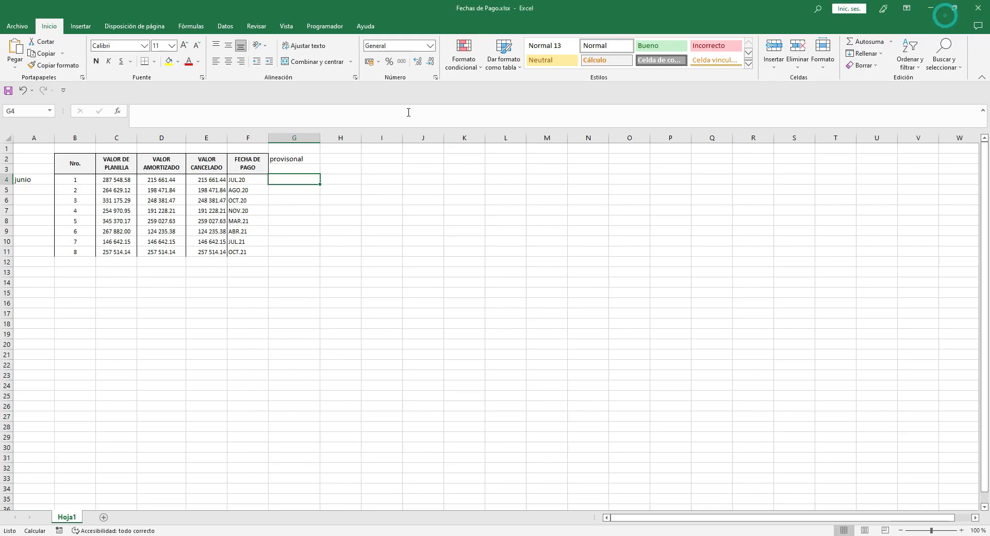
{"action": "left_click", "coordinate": [944, 7]}
{"action": "left_click", "coordinate": [23, 180]}
{"action": "left_click_drag", "start_coordinate": [54, 180], "coordinate": [222, 181]}
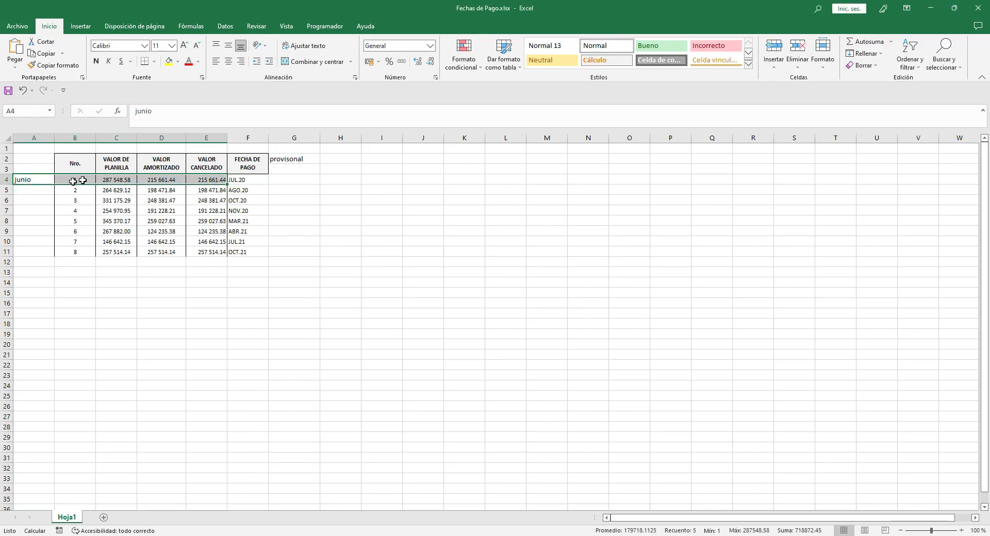
{"action": "left_click_drag", "start_coordinate": [37, 181], "coordinate": [233, 181]}
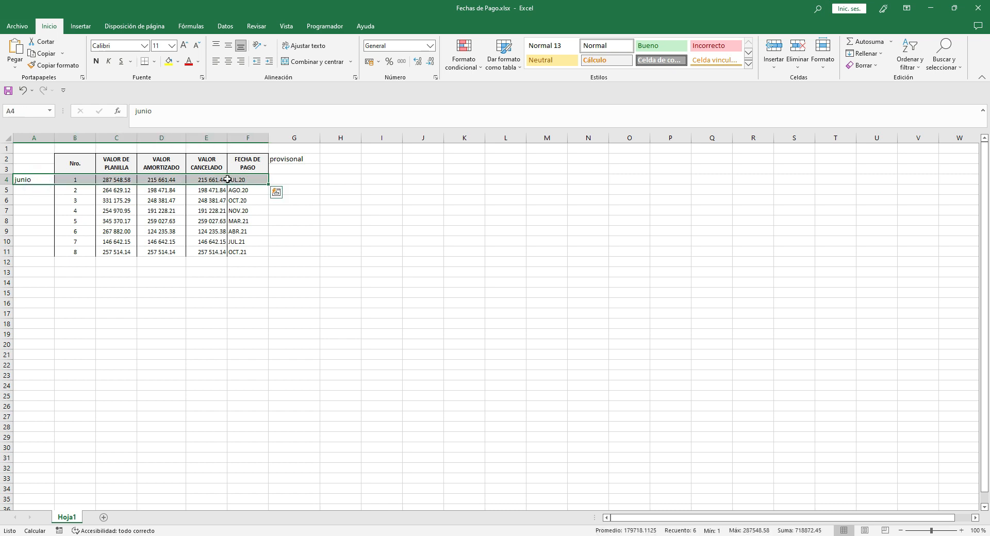
- Review planilla 1's full row in Fechas de Pago.xlsx and check its empty provisional cell G4
{"action": "left_click", "coordinate": [292, 179]}
{"action": "left_click", "coordinate": [247, 191]}
{"action": "left_click_drag", "start_coordinate": [47, 183], "coordinate": [279, 183]}
{"action": "left_click", "coordinate": [288, 184]}
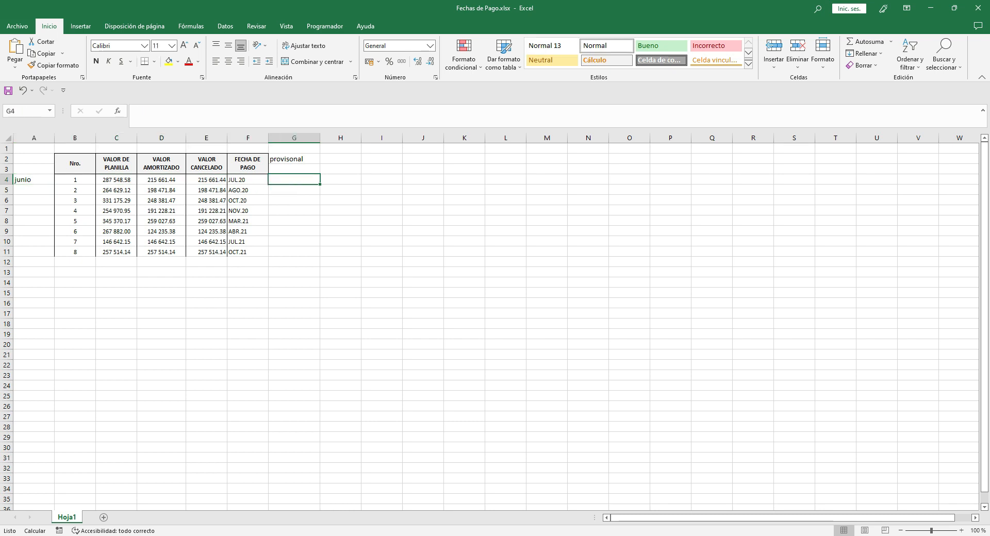
{"action": "key", "text": "alt+Tab"}
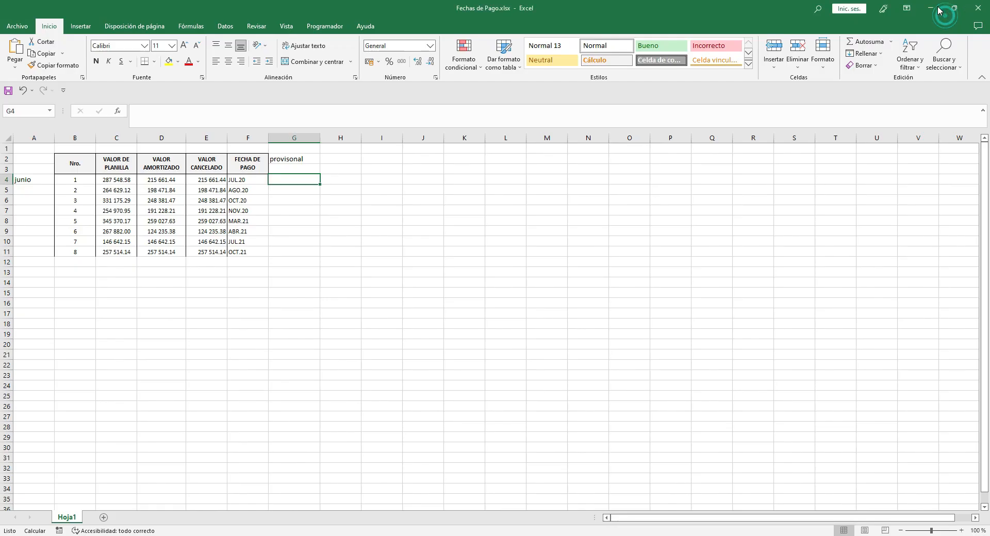
- Bring up Planilla.xlsm, open its R. Definitivo sheet and restore the window down so Fechas de Pago.xlsx shows beside it
{"action": "left_click", "coordinate": [944, 8]}
{"action": "left_click", "coordinate": [290, 223]}
{"action": "left_click", "coordinate": [954, 8]}
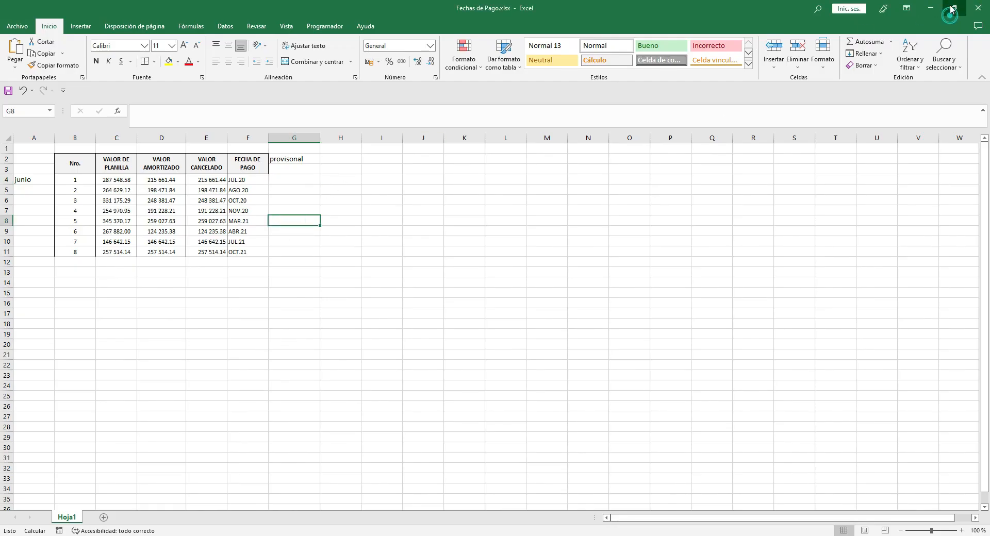
{"action": "left_click", "coordinate": [287, 381]}
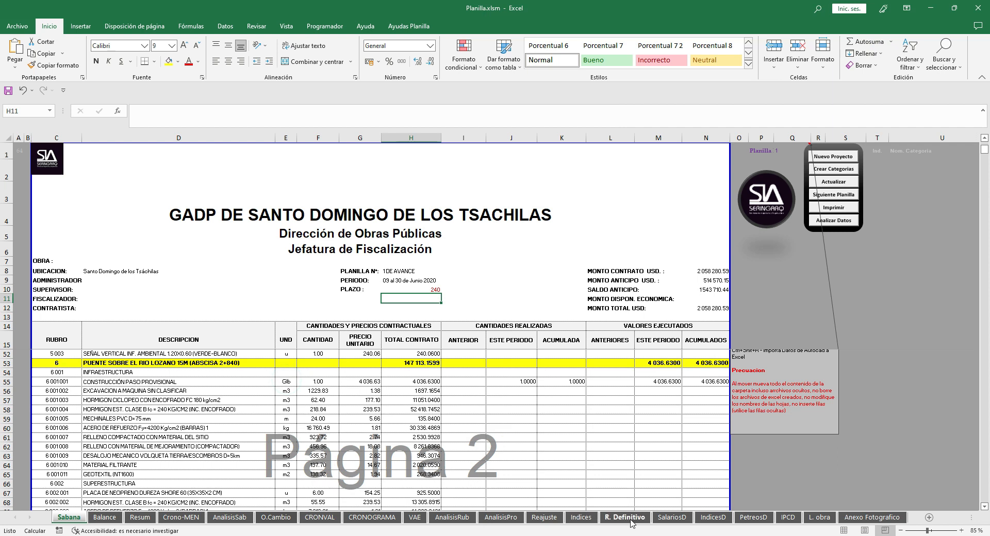
{"action": "left_click", "coordinate": [625, 518]}
{"action": "left_click", "coordinate": [953, 7]}
- Copy the VALOR AMORTIZADO amounts of planillas 1 to 8 into the VALOR CANCELADO column as values only
{"action": "left_click", "coordinate": [207, 322]}
{"action": "left_click_drag", "start_coordinate": [170, 322], "coordinate": [170, 391]}
{"action": "key", "text": "ctrl+c"}
{"action": "left_click", "coordinate": [221, 322]}
{"action": "right_click", "coordinate": [222, 323]}
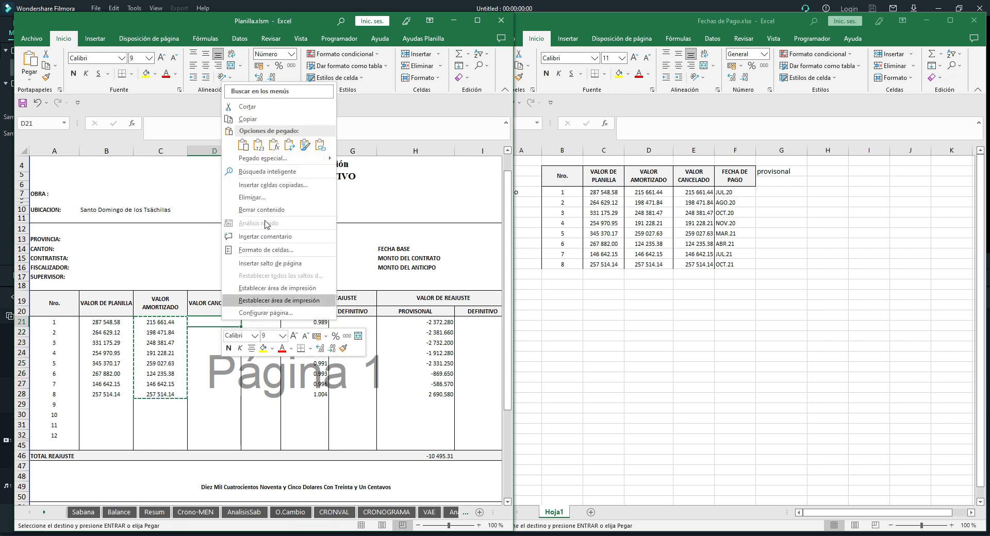
{"action": "left_click", "coordinate": [263, 145]}
{"action": "key", "text": "Escape"}
{"action": "left_click", "coordinate": [231, 322]}
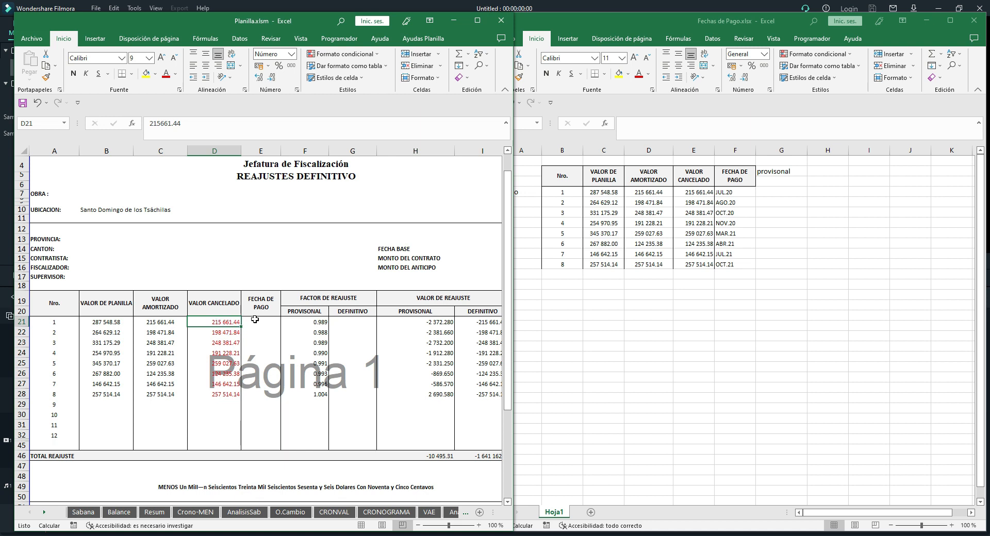
- Reposition the Fechas de Pago.xlsx window for reference and set planilla 1's FECHA DE PAGO to JUL.20 in R. Definitivo
{"action": "left_click", "coordinate": [255, 320]}
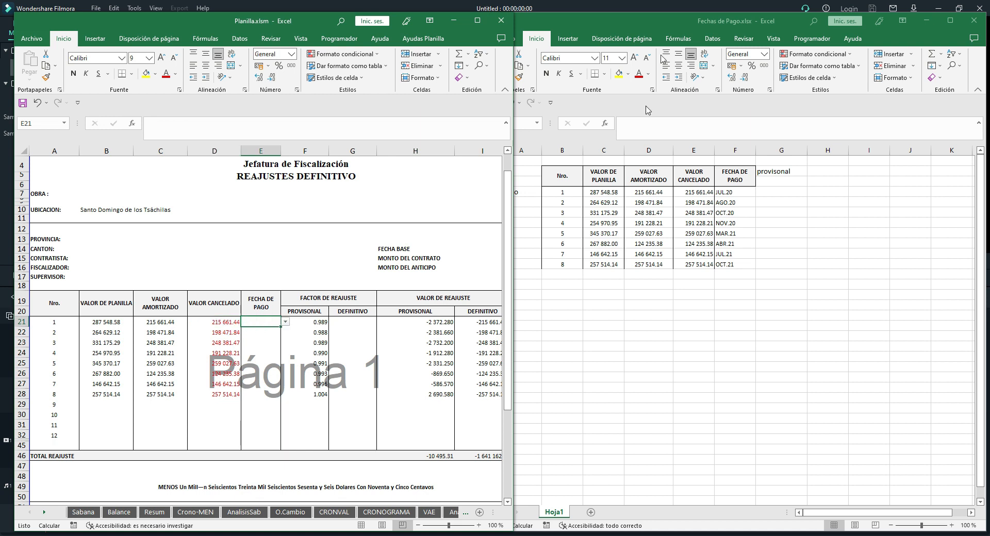
{"action": "left_click_drag", "start_coordinate": [646, 20], "coordinate": [661, 20]}
{"action": "left_click", "coordinate": [263, 320]}
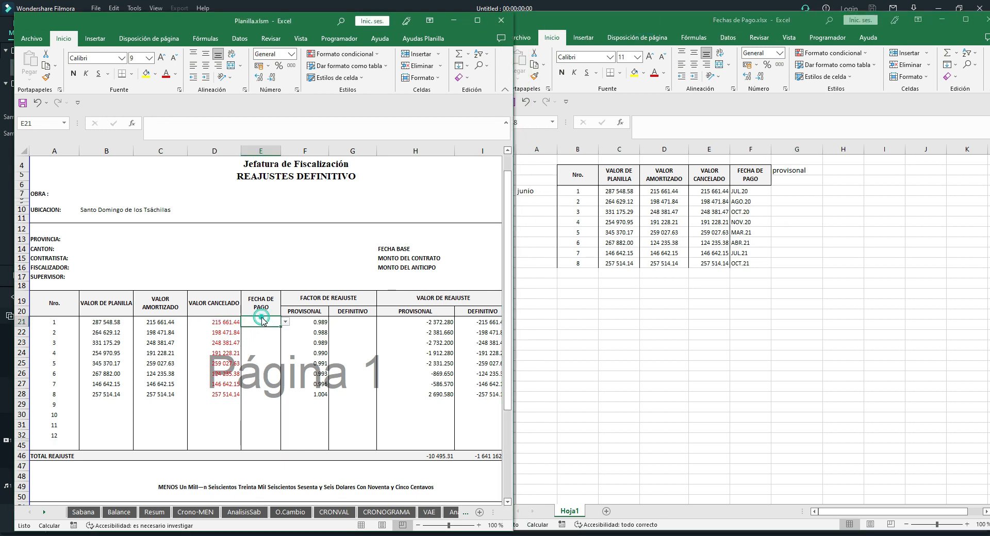
{"action": "left_click", "coordinate": [697, 203]}
{"action": "left_click", "coordinate": [745, 192]}
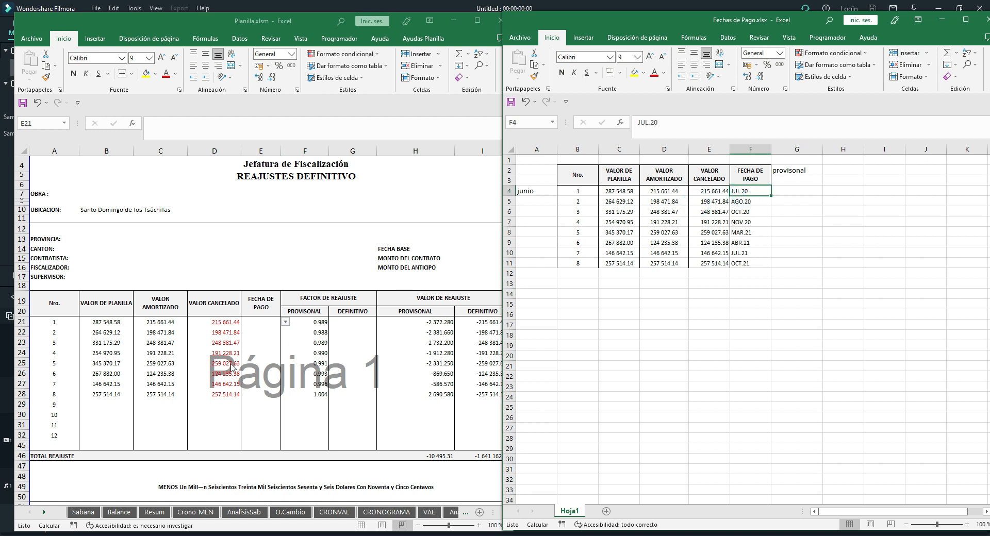
{"action": "left_click", "coordinate": [258, 323]}
{"action": "left_click", "coordinate": [285, 321]}
{"action": "left_click_drag", "start_coordinate": [283, 344], "coordinate": [288, 367]}
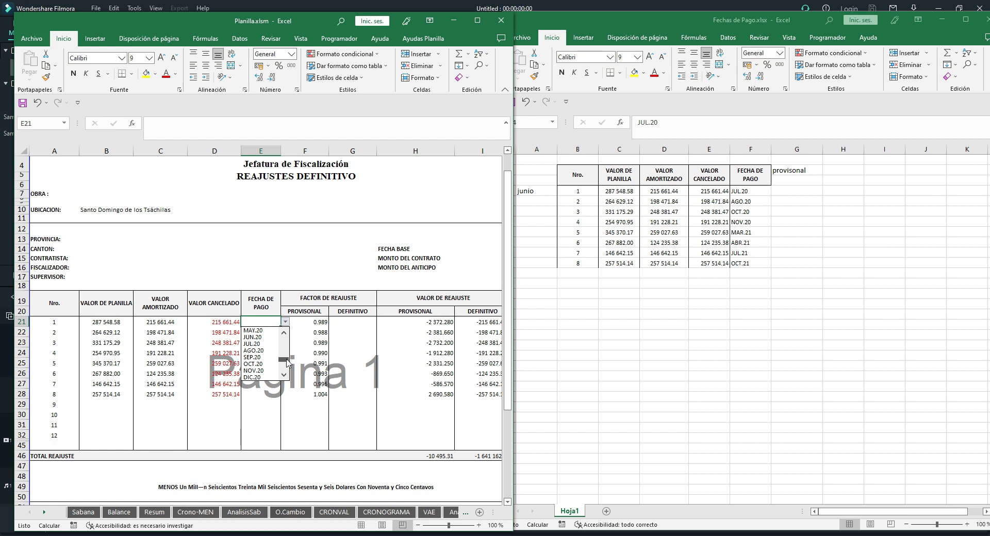
{"action": "left_click", "coordinate": [274, 342]}
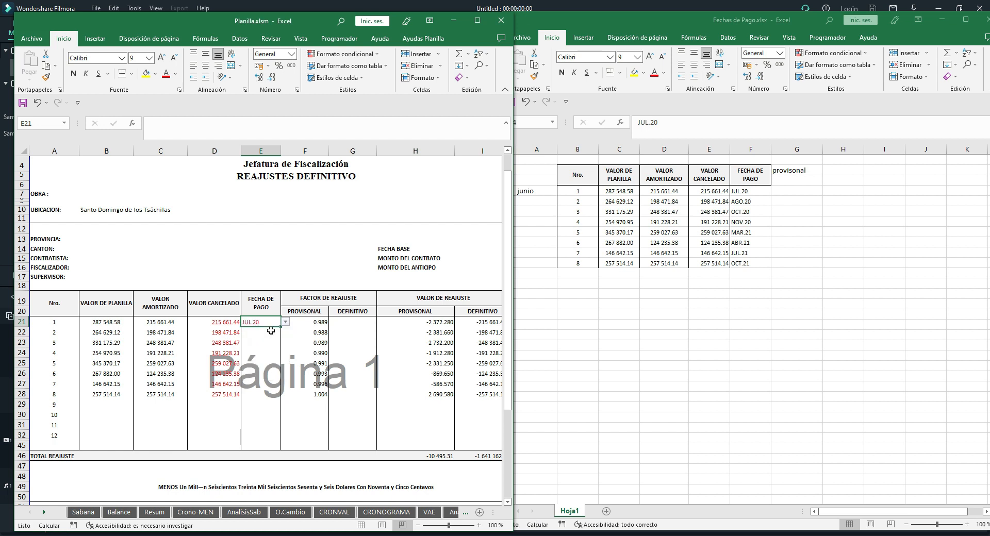
- Copy planilla 1's JUL.20 payment date down the FECHA DE PAGO column through planilla 11
{"action": "key", "text": "ctrl+c"}
{"action": "left_click", "coordinate": [270, 330]}
{"action": "key", "text": "shift+Down"}
{"action": "key", "text": "shift+Down"}
{"action": "key", "text": "shift+Down"}
{"action": "key", "text": "shift+Down"}
{"action": "key", "text": "shift+Down"}
{"action": "key", "text": "shift+Down"}
{"action": "key", "text": "shift+Down"}
{"action": "key", "text": "shift+Down"}
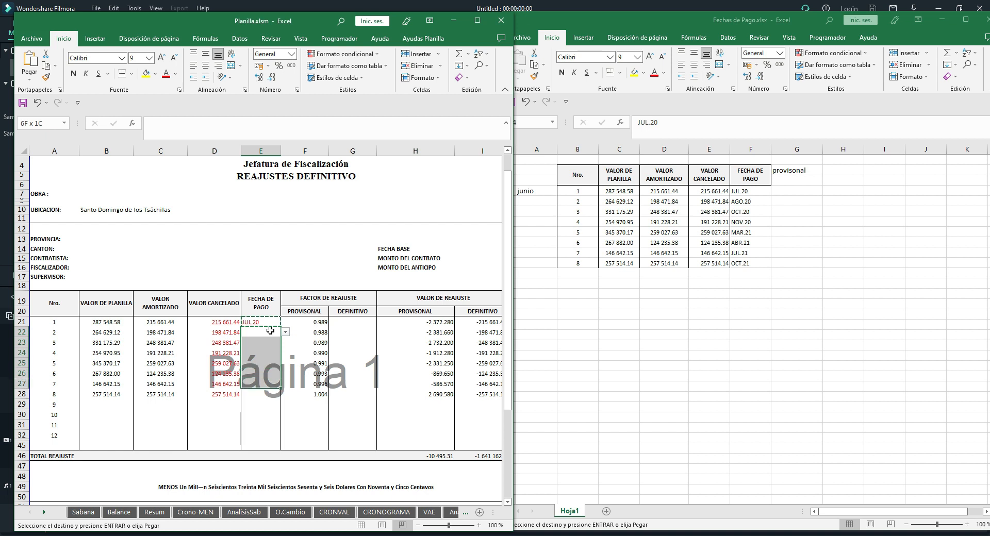
{"action": "key", "text": "shift+Down"}
{"action": "key", "text": "Return"}
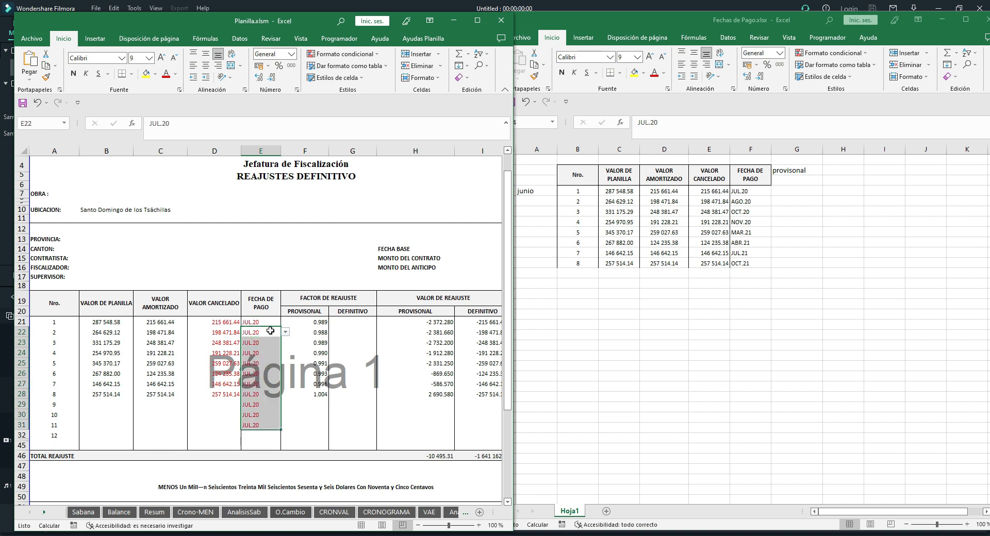
- Clear the surplus payment dates of planillas 9, 10 and 11
{"action": "left_click", "coordinate": [258, 405]}
{"action": "left_click_drag", "start_coordinate": [259, 404], "coordinate": [260, 424]}
{"action": "key", "text": "Delete"}
- Set the payment date of planilla 2 to AGO.20 and of planilla 3 to OCT.20
{"action": "left_click", "coordinate": [261, 332]}
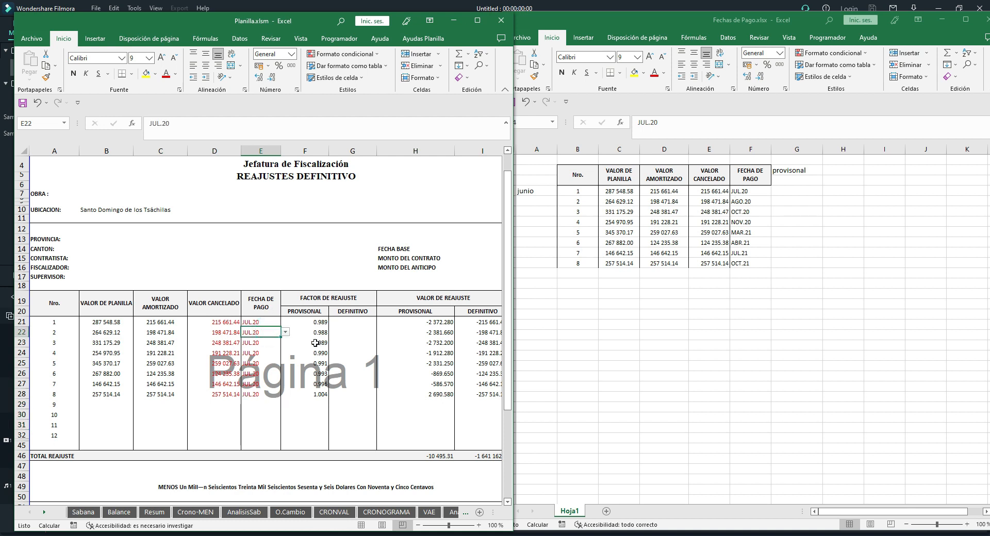
{"action": "left_click", "coordinate": [286, 333]}
{"action": "left_click", "coordinate": [261, 344]}
{"action": "key", "text": "Return"}
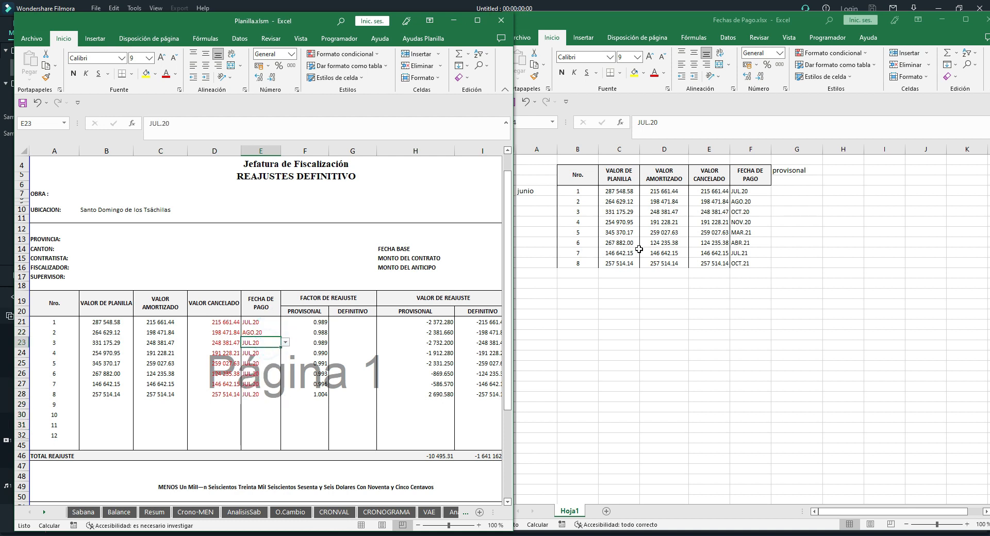
{"action": "left_click", "coordinate": [286, 343]}
{"action": "left_click", "coordinate": [261, 363]}
- Set the payment date of planilla 4 to NOV.20 and of planilla 5 to MAR.21
{"action": "left_click", "coordinate": [266, 356]}
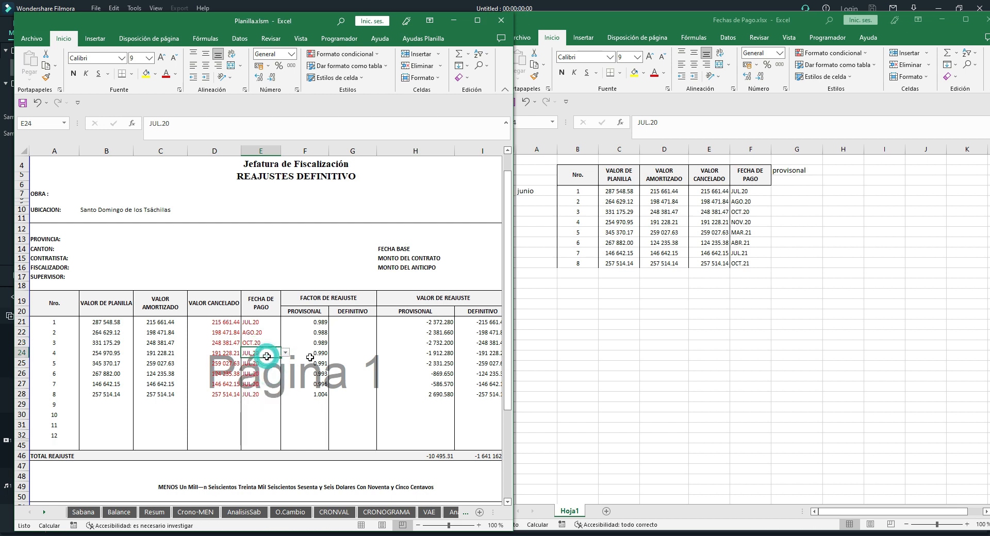
{"action": "left_click", "coordinate": [285, 352]}
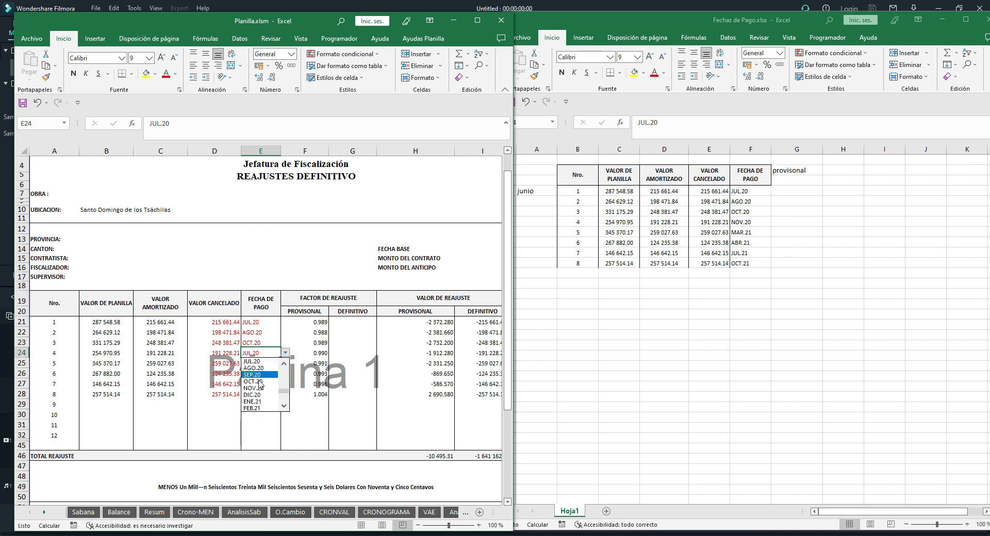
{"action": "left_click", "coordinate": [262, 392]}
{"action": "left_click", "coordinate": [262, 364]}
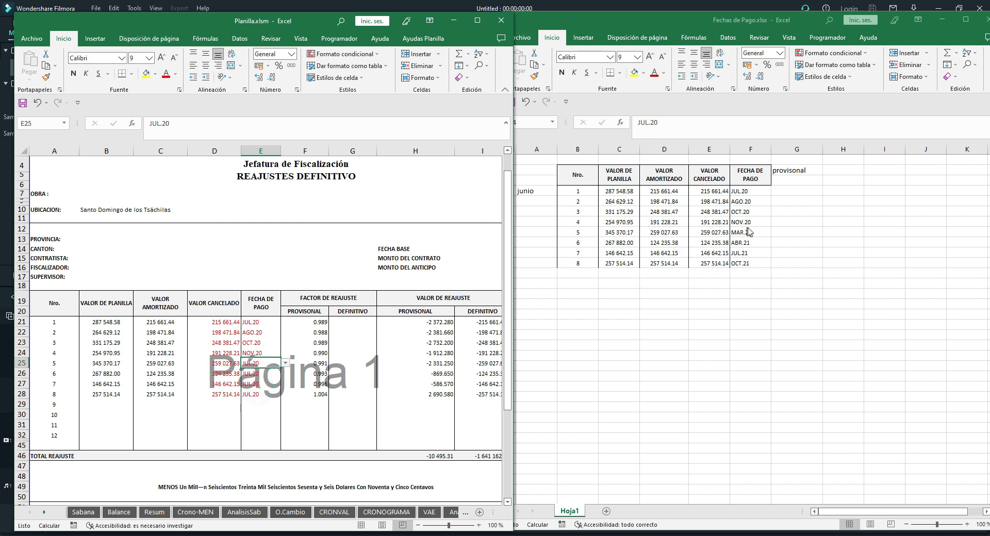
{"action": "left_click", "coordinate": [285, 364]}
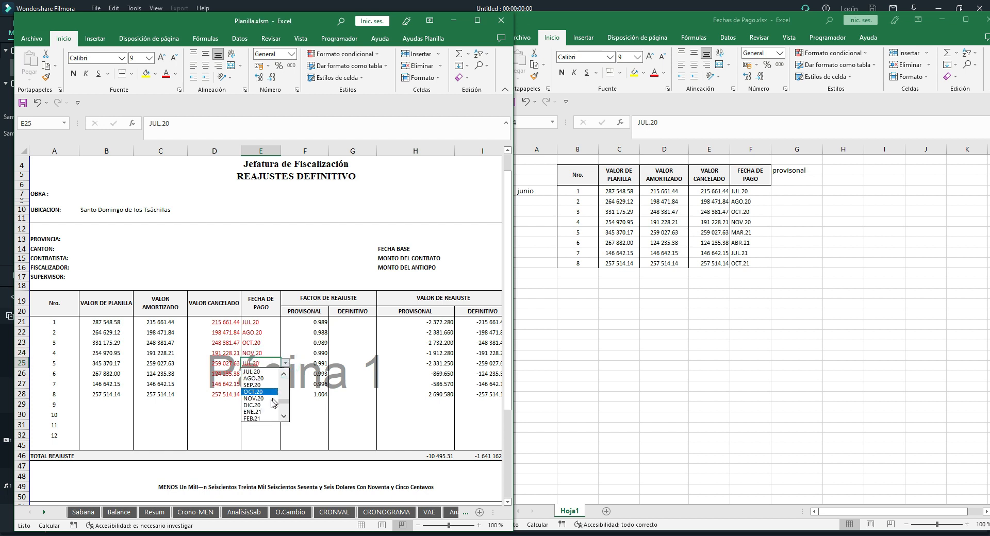
{"action": "scroll", "coordinate": [268, 410], "scroll_direction": "down", "scroll_amount": 2}
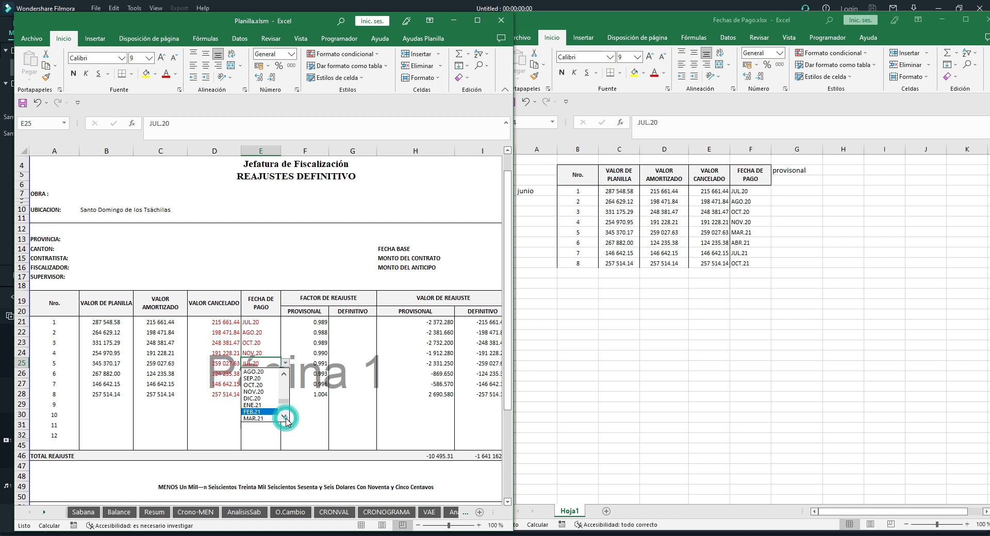
{"action": "left_click", "coordinate": [261, 412]}
- Set the payment date of planilla 6 to ABR.21 and of planilla 7 to JUL.21
{"action": "left_click", "coordinate": [263, 375]}
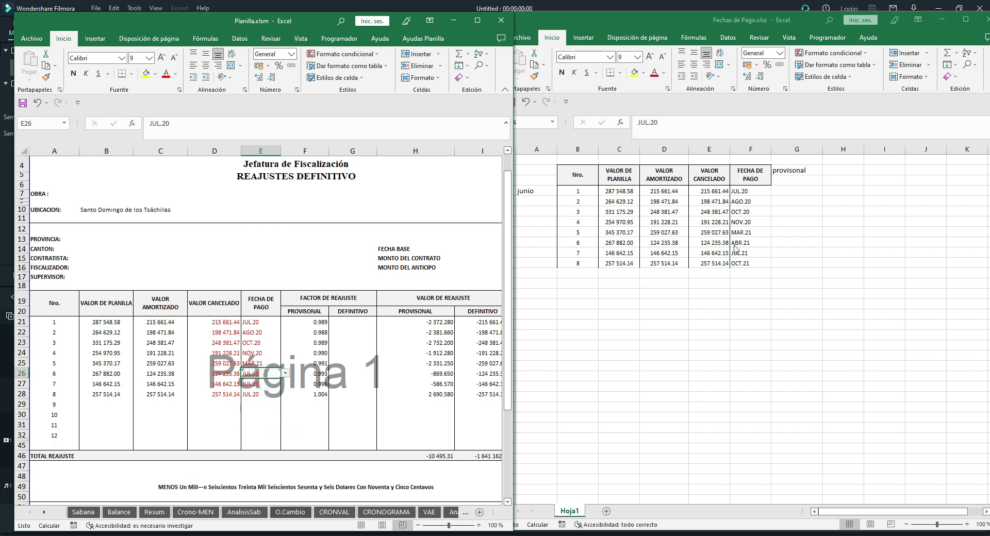
{"action": "left_click", "coordinate": [285, 373]}
{"action": "scroll", "coordinate": [268, 413], "scroll_direction": "down", "scroll_amount": 1}
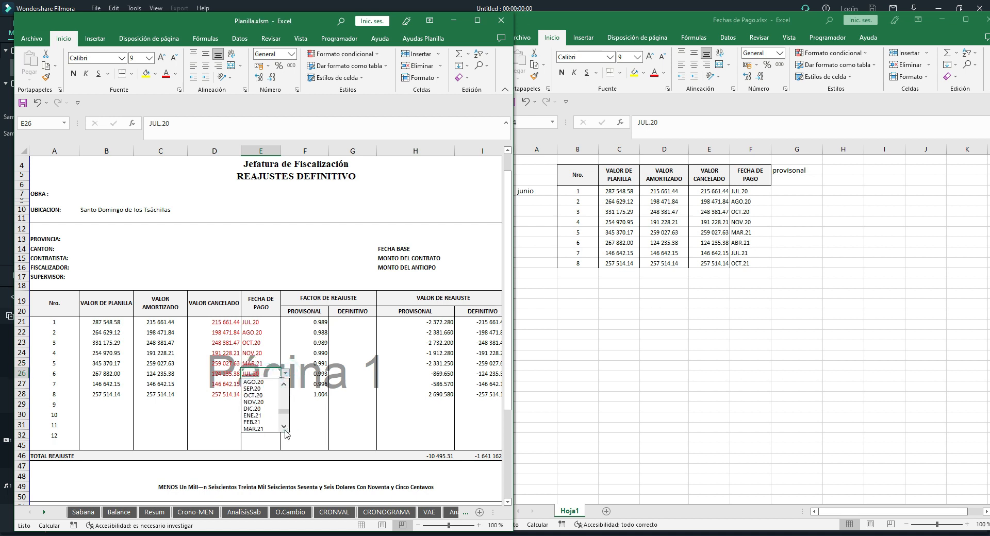
{"action": "left_click", "coordinate": [266, 428]}
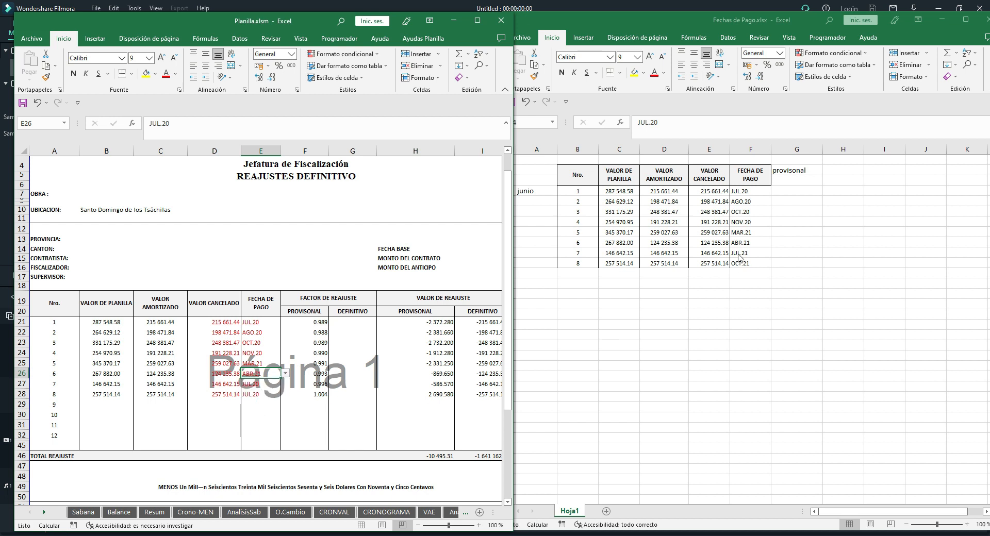
{"action": "left_click", "coordinate": [265, 384]}
{"action": "left_click", "coordinate": [285, 384]}
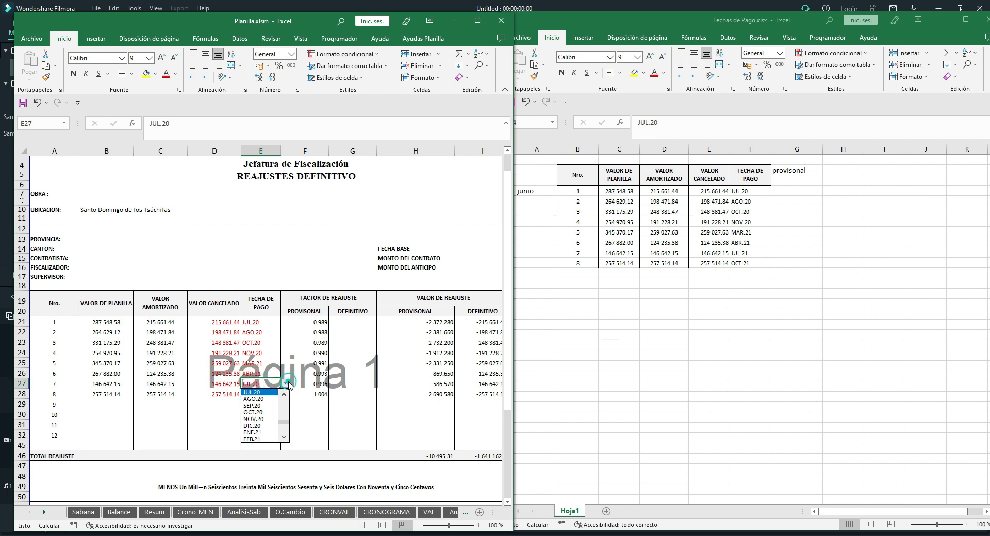
{"action": "left_click", "coordinate": [283, 440]}
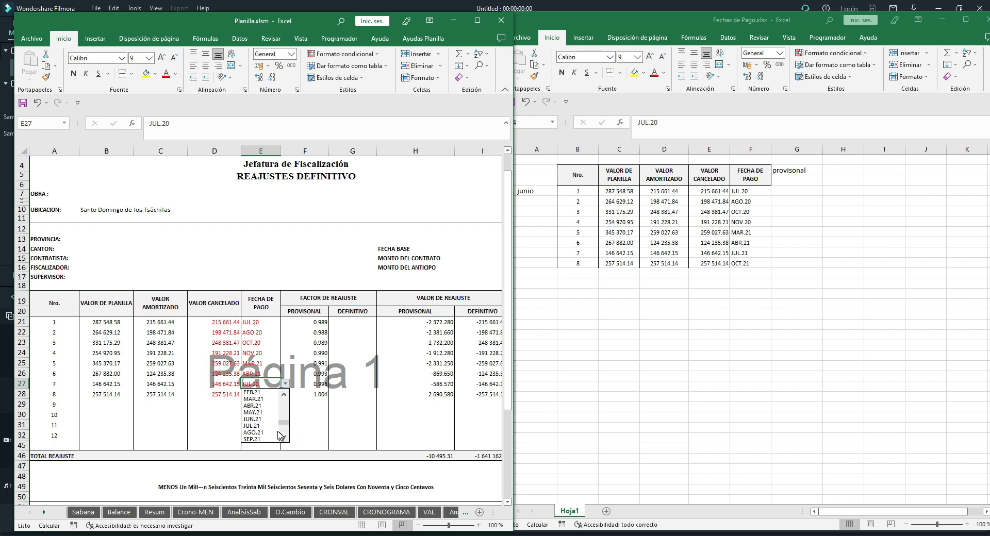
{"action": "left_click", "coordinate": [268, 426]}
- Set the payment date of planilla 8 to OCT.21 and review the payment dates of planillas 1 to 8
{"action": "left_click", "coordinate": [263, 394]}
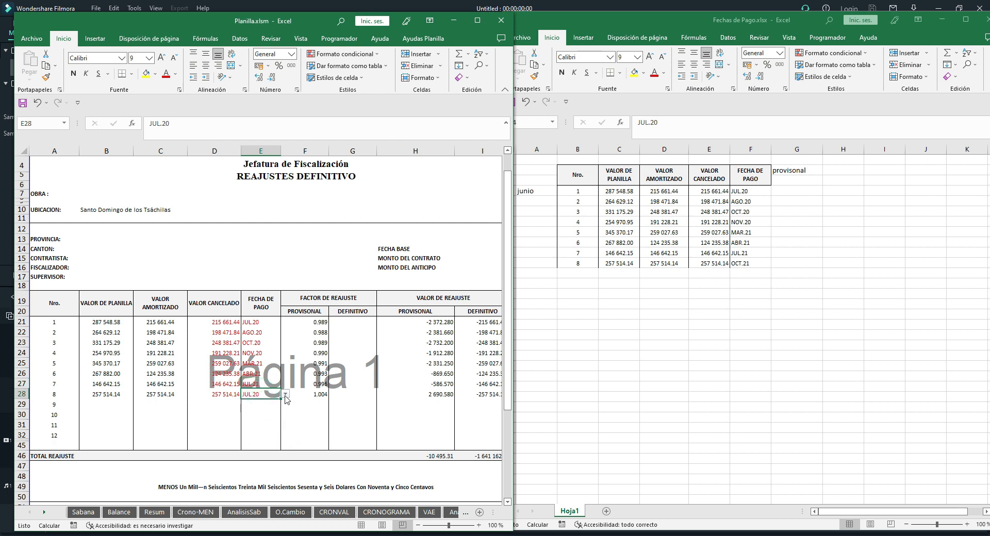
{"action": "left_click", "coordinate": [285, 394]}
{"action": "left_click", "coordinate": [282, 452]}
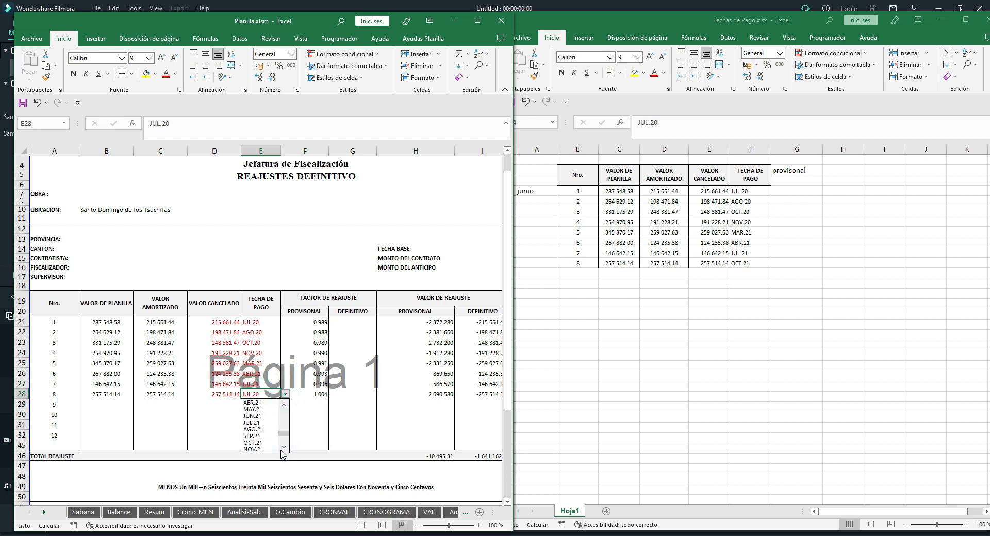
{"action": "left_click", "coordinate": [260, 442]}
{"action": "left_click_drag", "start_coordinate": [266, 321], "coordinate": [267, 395]}
- Maximize the Planilla.xlsm window and enter 0.989 as planilla 1's definitive adjustment factor
{"action": "left_click", "coordinate": [345, 322]}
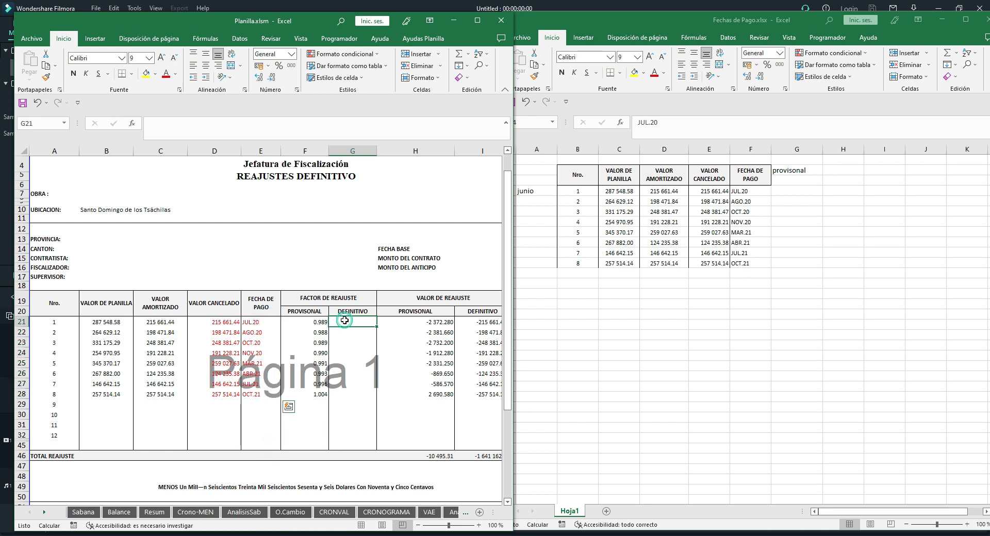
{"action": "left_click", "coordinate": [472, 26]}
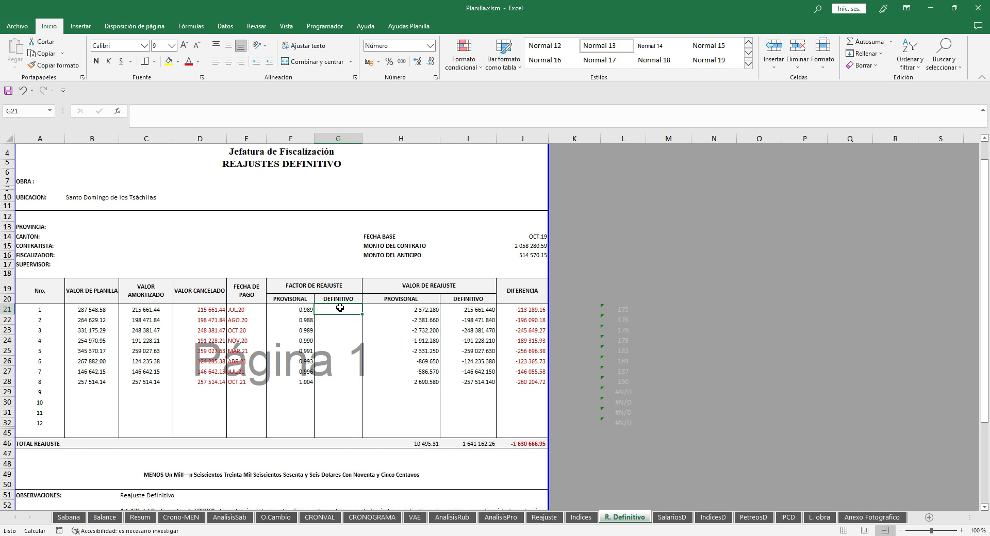
{"action": "left_click", "coordinate": [8, 309]}
{"action": "left_click", "coordinate": [342, 311]}
{"action": "double_click", "coordinate": [343, 311]}
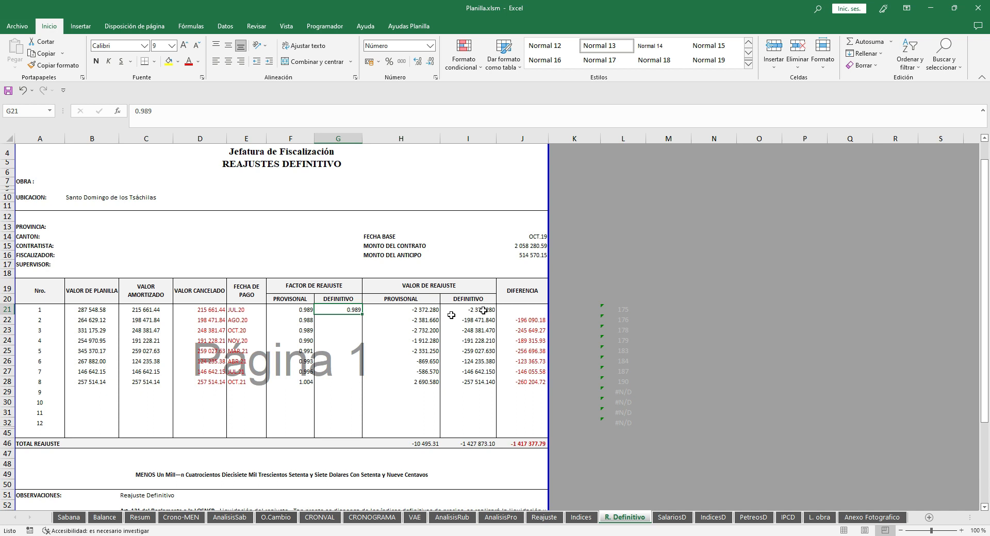
- Enter the definitive adjustment factors 0.990 for planilla 2 and 0.993 for planilla 3
{"action": "double_click", "coordinate": [354, 320]}
{"action": "double_click", "coordinate": [354, 333]}
{"action": "double_click", "coordinate": [354, 345]}
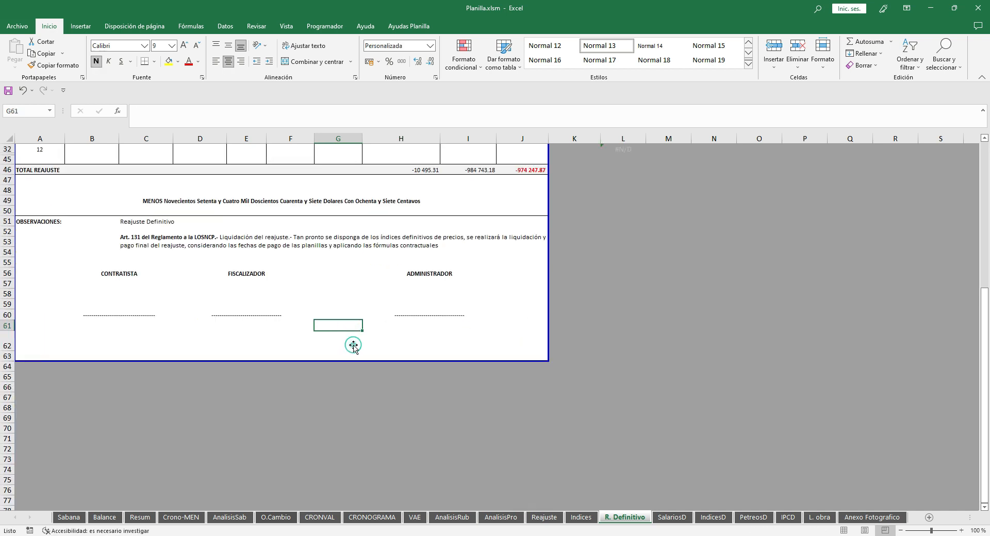
- Enter the definitive adjustment factors 0.996 for planilla 4 and 1.008 for planilla 5
{"action": "scroll", "coordinate": [366, 269], "scroll_direction": "up", "scroll_amount": 7}
{"action": "left_click", "coordinate": [339, 280]}
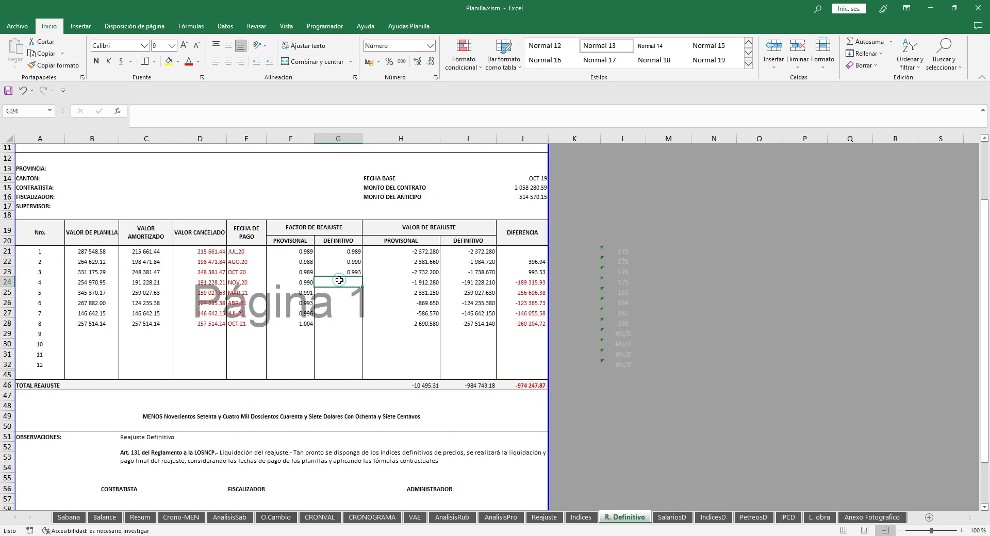
{"action": "type", "text": "0.996"}
{"action": "key", "text": "Return"}
{"action": "type", "text": "1.008"}
{"action": "key", "text": "Return"}
- Enter 1.009 as the definitive adjustment factor of planilla 6
{"action": "double_click", "coordinate": [342, 308]}
{"action": "scroll", "coordinate": [369, 323], "scroll_direction": "up", "scroll_amount": 5}
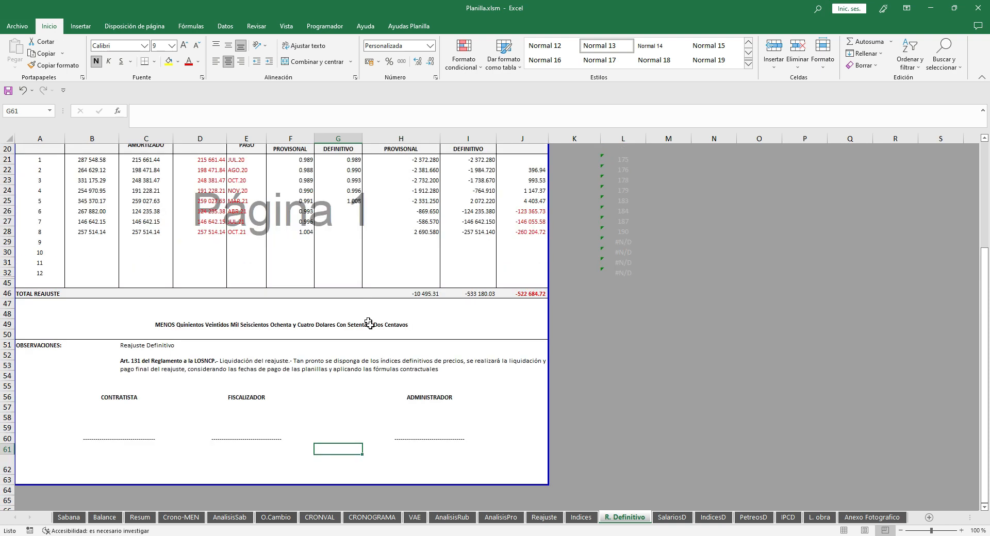
{"action": "scroll", "coordinate": [369, 323], "scroll_direction": "up", "scroll_amount": 5}
{"action": "left_click", "coordinate": [349, 344]}
{"action": "type", "text": "1.009"}
{"action": "key", "text": "ctrl+Return"}
- Enter the definitive adjustment factors 1.024 for planilla 7 and 1.026 for planilla 8, and select the factors in G21:G28
{"action": "left_click", "coordinate": [347, 356]}
{"action": "type", "text": "1.024"}
{"action": "key", "text": "ctrl+Return"}
{"action": "left_click", "coordinate": [346, 365]}
{"action": "type", "text": "1.026"}
{"action": "key", "text": "ctrl+Return"}
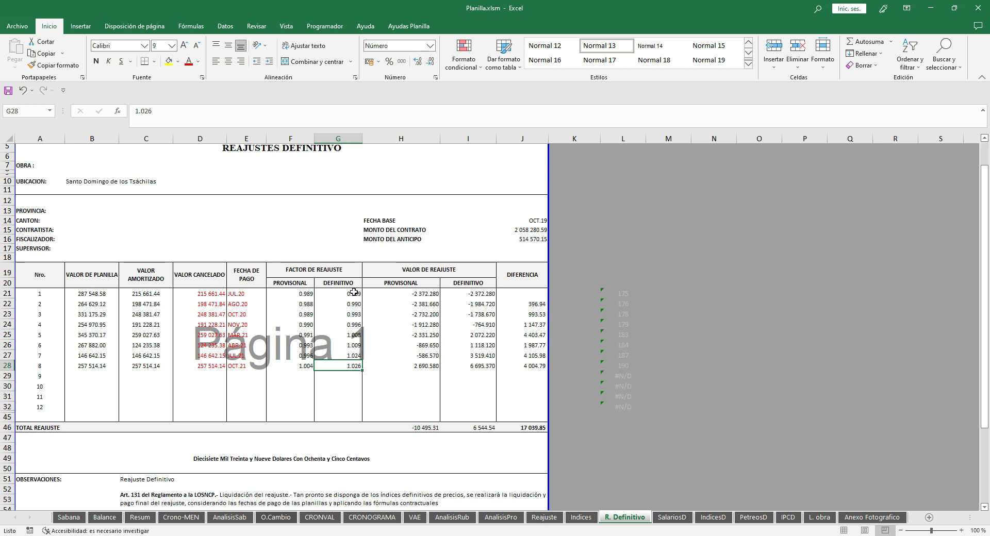
{"action": "left_click_drag", "start_coordinate": [352, 294], "coordinate": [353, 368]}
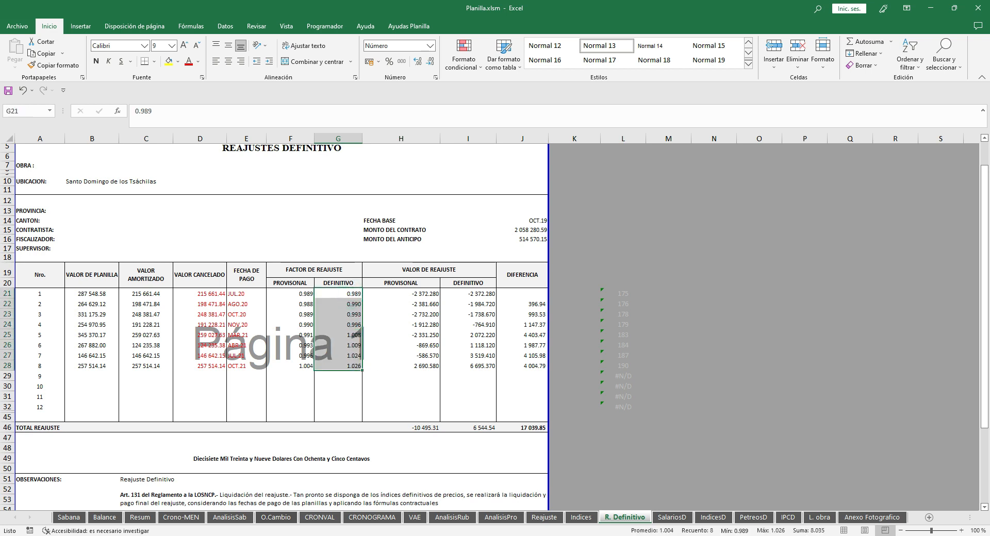
- Review the planilla values, payment dates and provisional factors in B21:F28, glancing at the Fechas de Pago.xlsx workbook and the regulation PDF
{"action": "mouse_move", "coordinate": [230, 510]}
{"action": "left_click", "coordinate": [269, 503]}
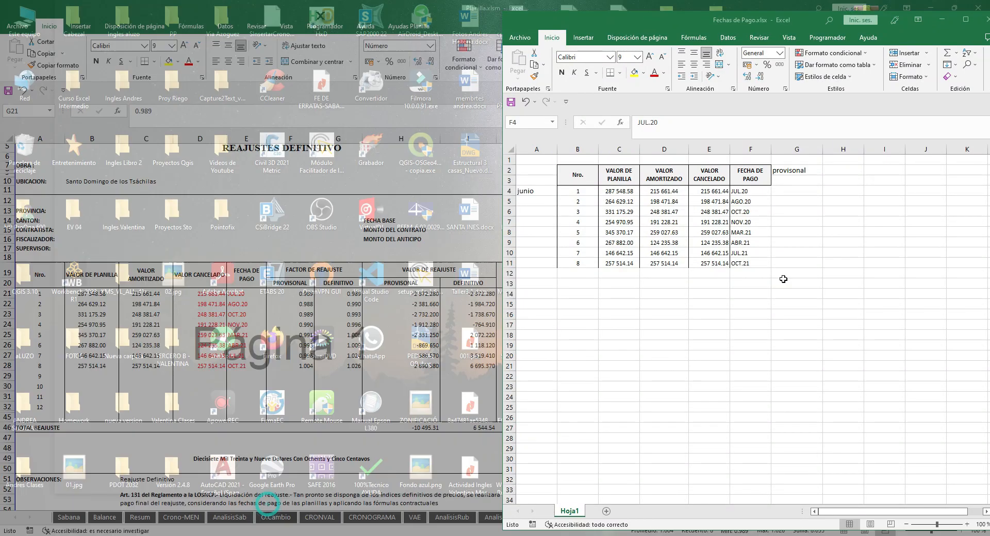
{"action": "left_click", "coordinate": [356, 290]}
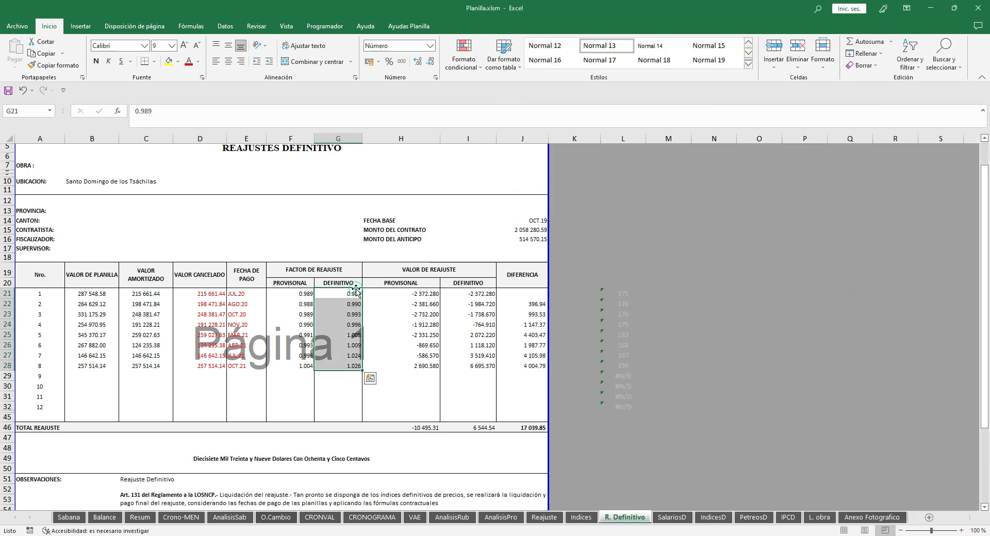
{"action": "left_click", "coordinate": [303, 294]}
{"action": "left_click_drag", "start_coordinate": [99, 294], "coordinate": [310, 368]}
{"action": "left_click", "coordinate": [235, 535]}
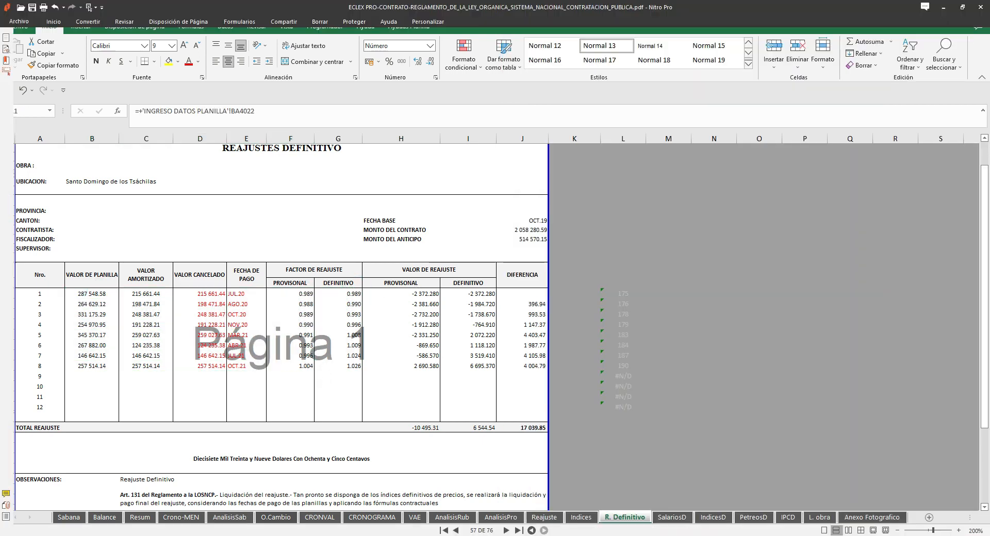
{"action": "key", "text": "alt+Tab"}
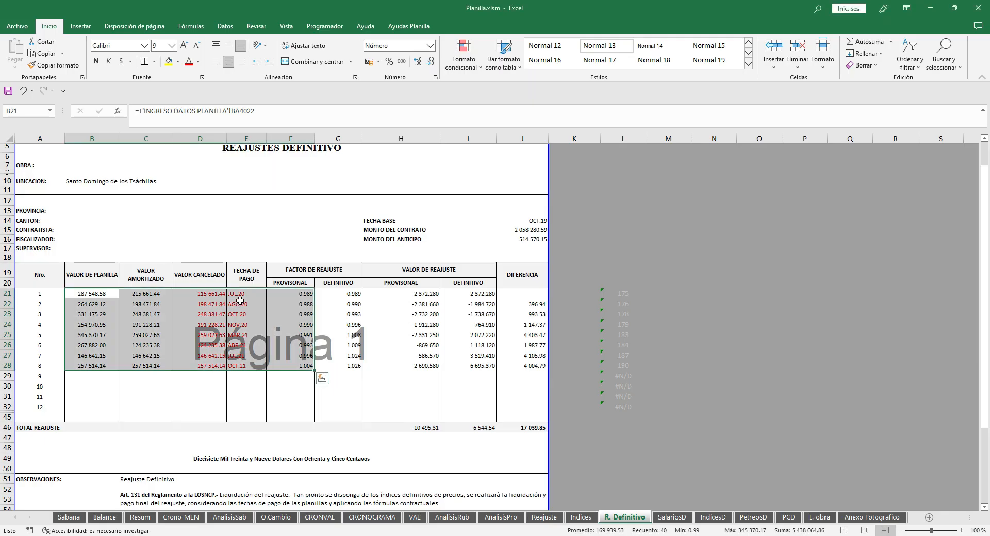
- Review the provisional factors, planilla values and definitive factors of planillas 1 to 8, highlighting each column's rows 21 to 28
{"action": "left_click", "coordinate": [288, 294]}
{"action": "left_click_drag", "start_coordinate": [289, 309], "coordinate": [290, 368]}
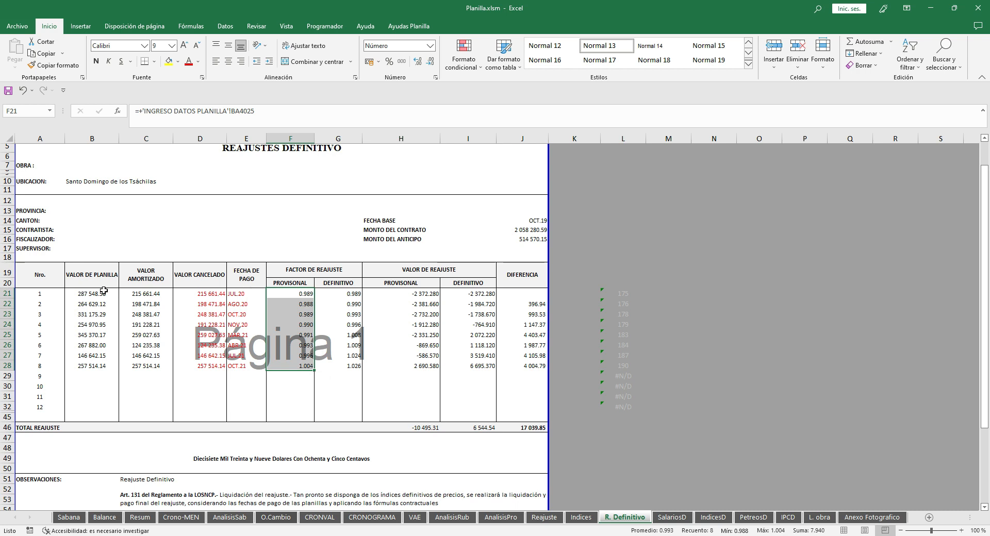
{"action": "left_click_drag", "start_coordinate": [112, 295], "coordinate": [101, 366]}
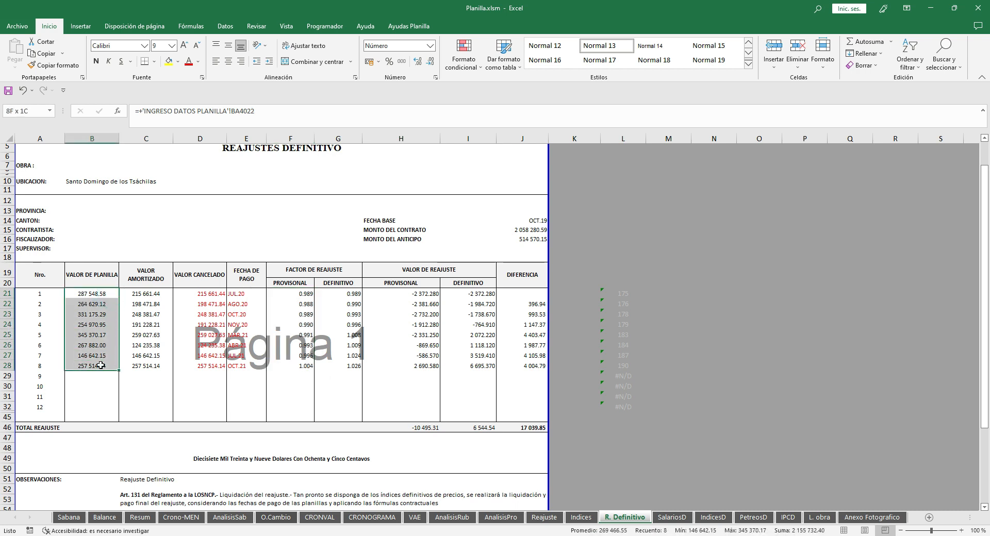
{"action": "left_click_drag", "start_coordinate": [347, 295], "coordinate": [345, 367]}
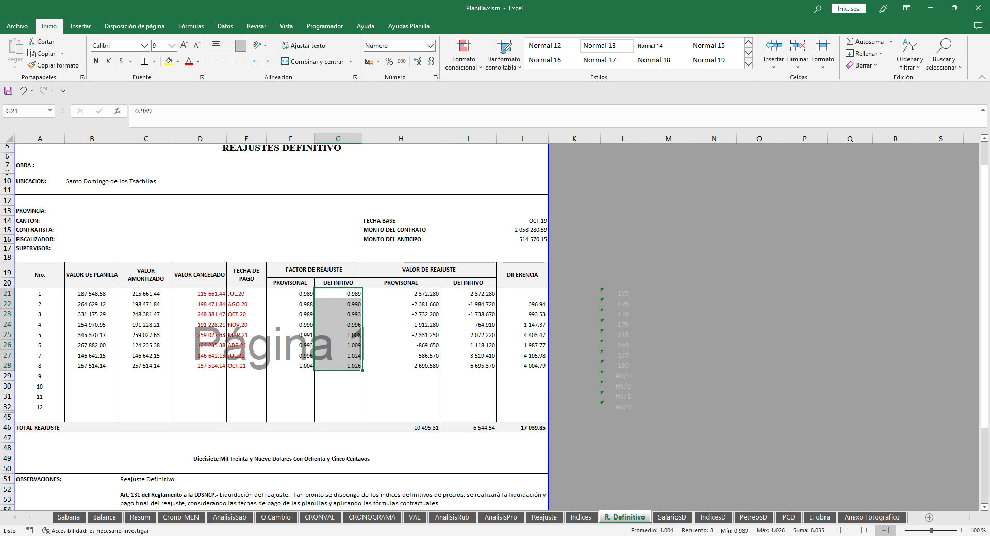
- Consult Article 273 on the adjustment liquidation in the regulation PDF in Nitro Pro, and return to Planilla.xlsm
{"action": "key", "text": "alt+Tab"}
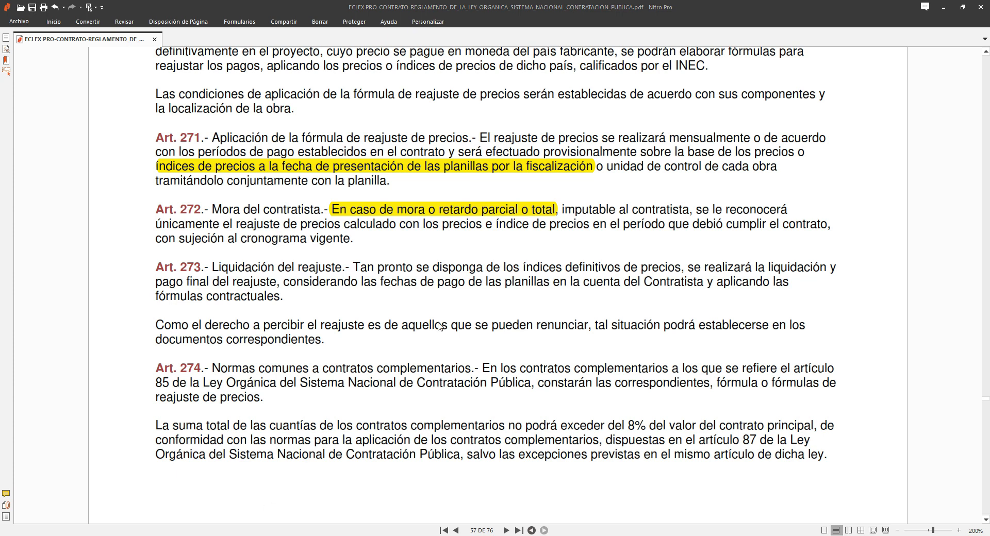
{"action": "right_click", "coordinate": [241, 535]}
{"action": "left_click", "coordinate": [241, 535]}
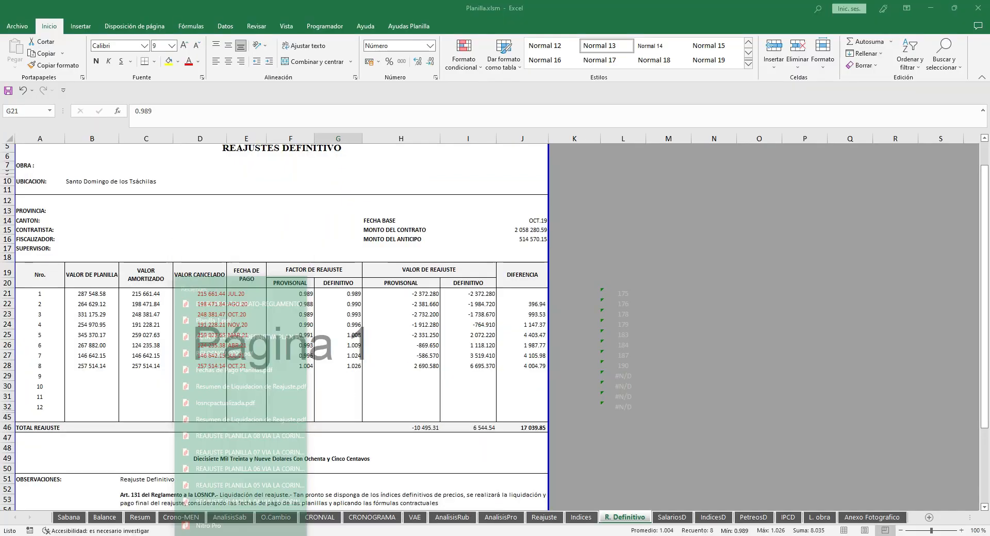
- Compare the provisional and definitive factors in F21:G28 and examine the adjustment differences in J22:J26
{"action": "left_click", "coordinate": [333, 293]}
{"action": "left_click_drag", "start_coordinate": [333, 293], "coordinate": [336, 369]}
{"action": "left_click", "coordinate": [346, 298]}
{"action": "left_click_drag", "start_coordinate": [346, 298], "coordinate": [344, 367]}
{"action": "left_click_drag", "start_coordinate": [347, 294], "coordinate": [344, 367]}
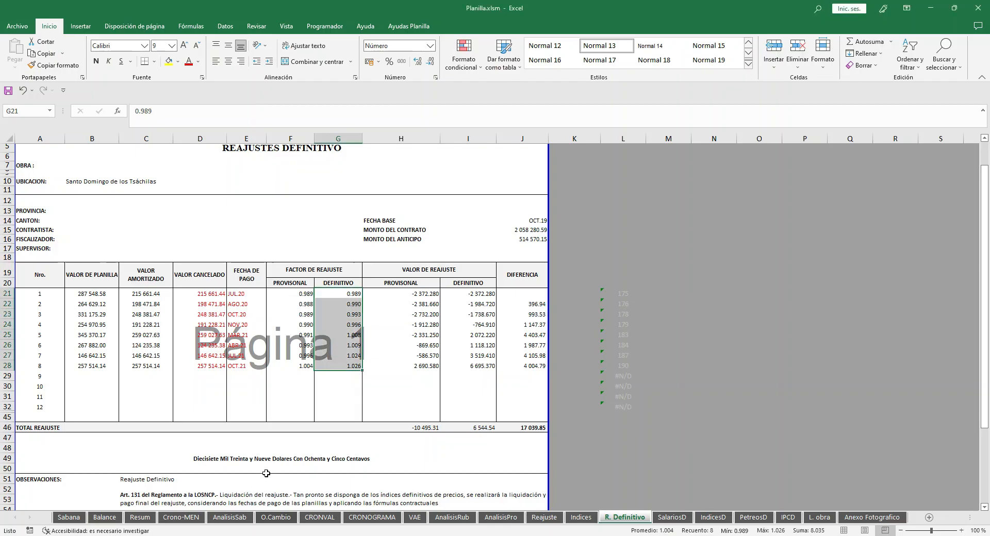
{"action": "key", "text": "ctrl+v"}
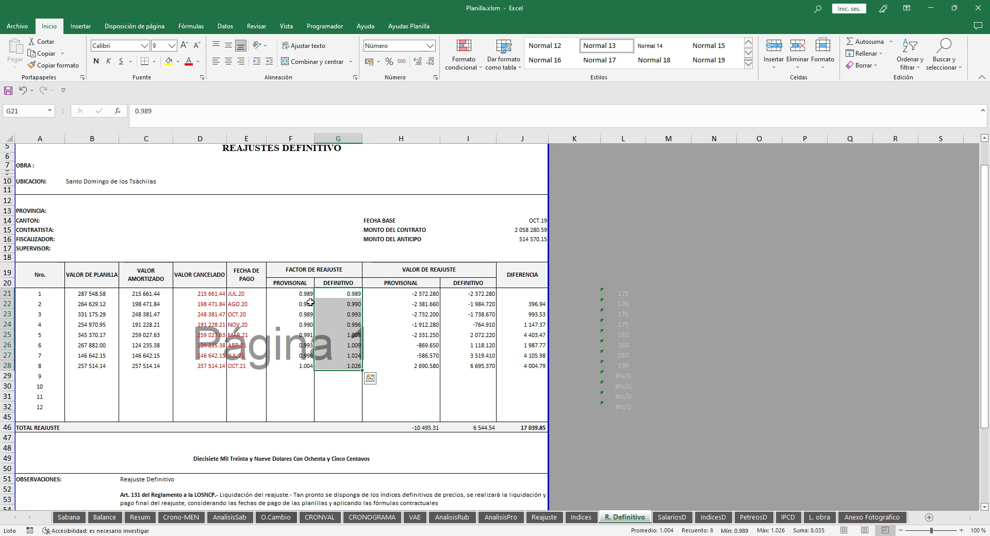
{"action": "left_click", "coordinate": [306, 293]}
{"action": "left_click_drag", "start_coordinate": [306, 293], "coordinate": [356, 365]}
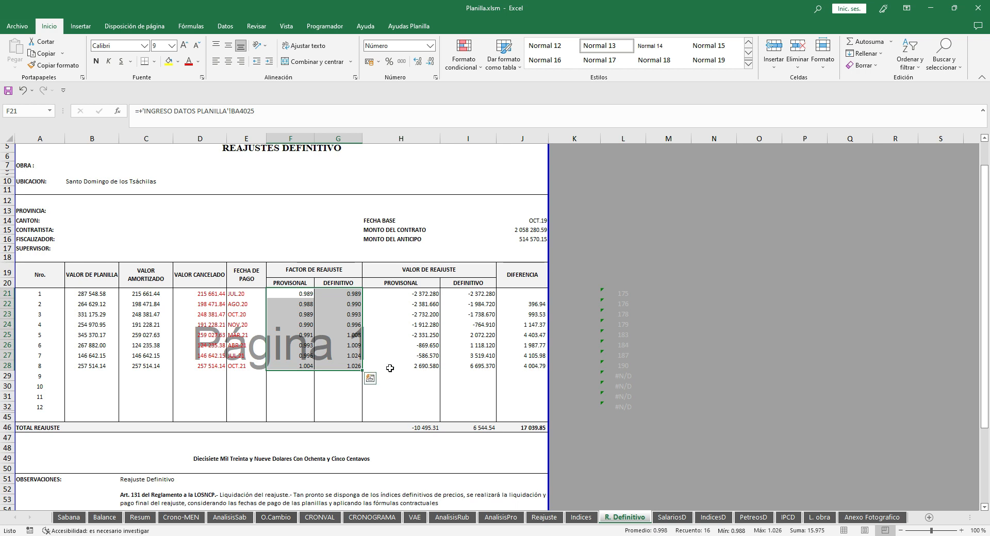
{"action": "left_click_drag", "start_coordinate": [522, 293], "coordinate": [523, 344]}
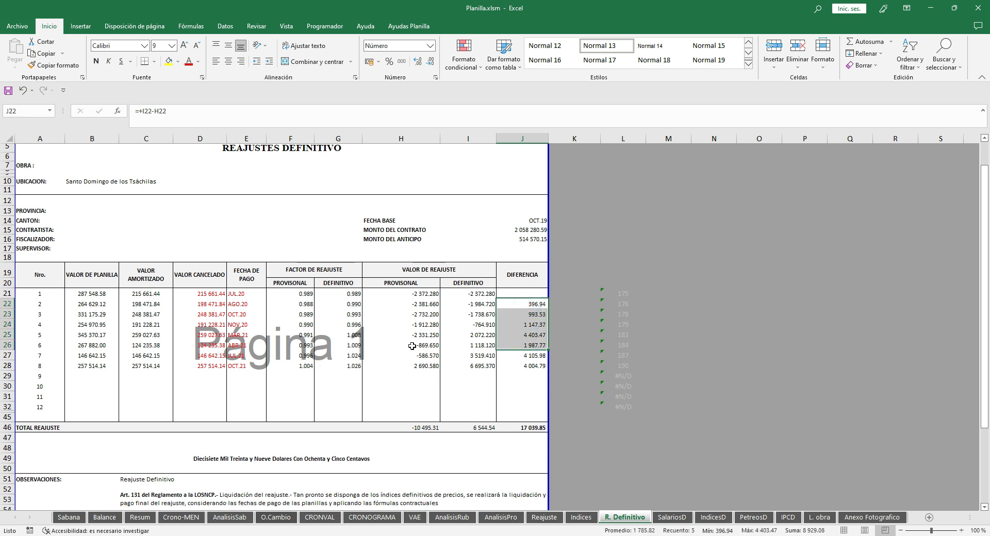
- Copy planilla 1's payment date, try JUN.20 as the first index month on the Indices sheet, and check the Reajuste sheet
{"action": "left_click", "coordinate": [353, 296]}
{"action": "left_click", "coordinate": [255, 298]}
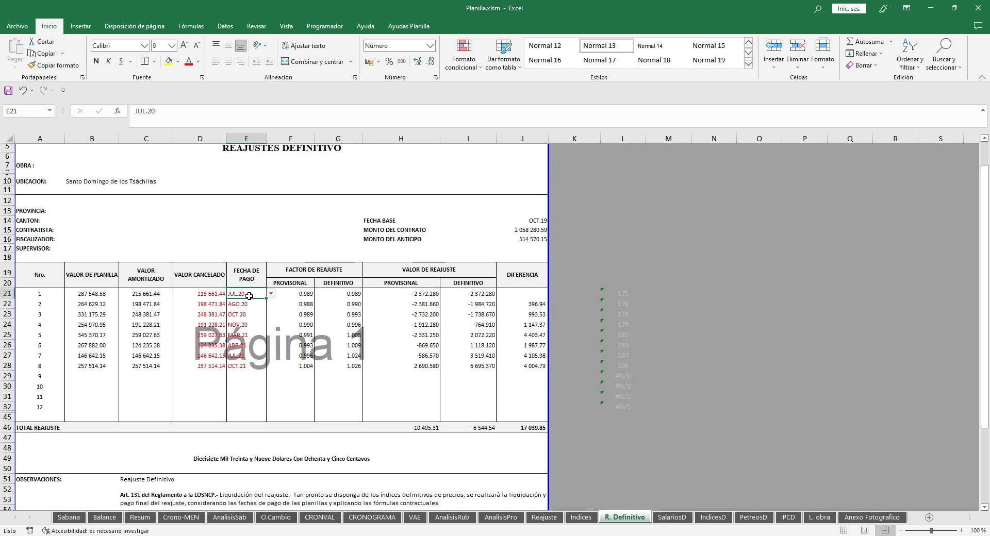
{"action": "key", "text": "ctrl+c"}
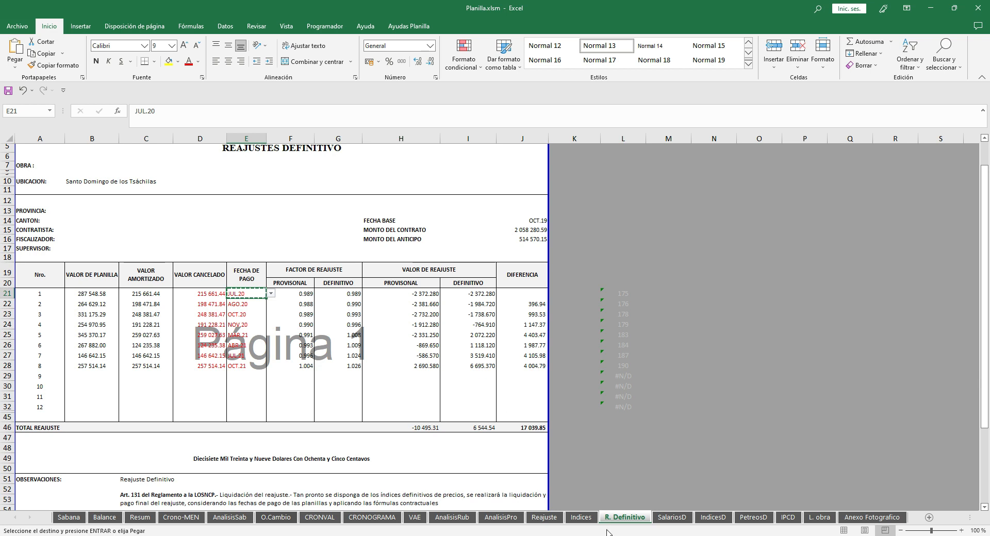
{"action": "left_click", "coordinate": [582, 517]}
{"action": "left_click", "coordinate": [760, 333]}
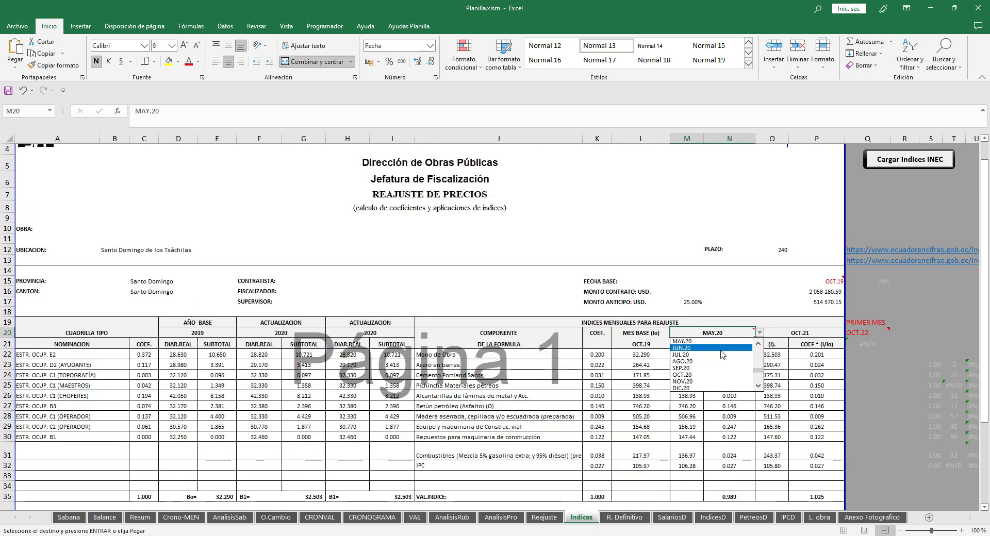
{"action": "left_click", "coordinate": [740, 348]}
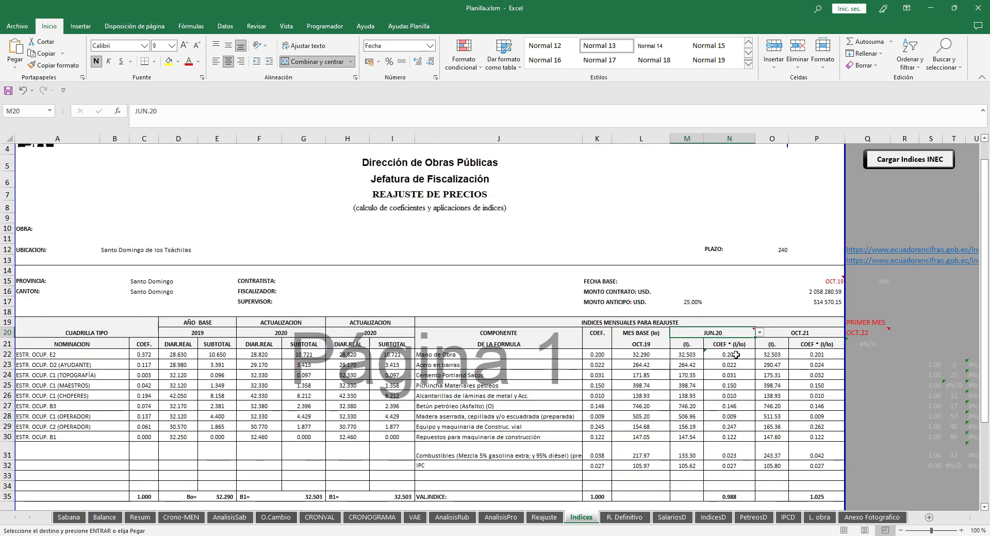
{"action": "scroll", "coordinate": [736, 355], "scroll_direction": "down", "scroll_amount": 1}
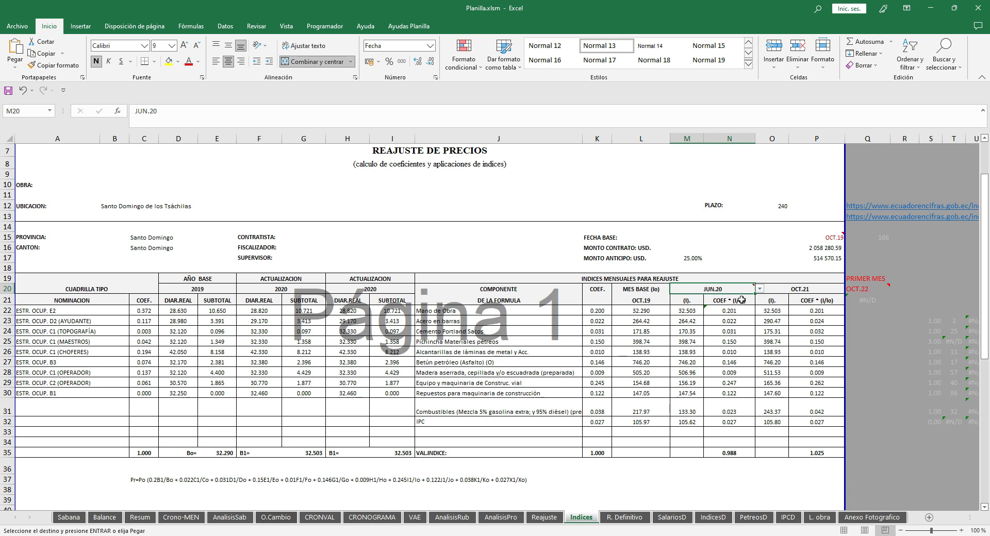
{"action": "left_click", "coordinate": [799, 288]}
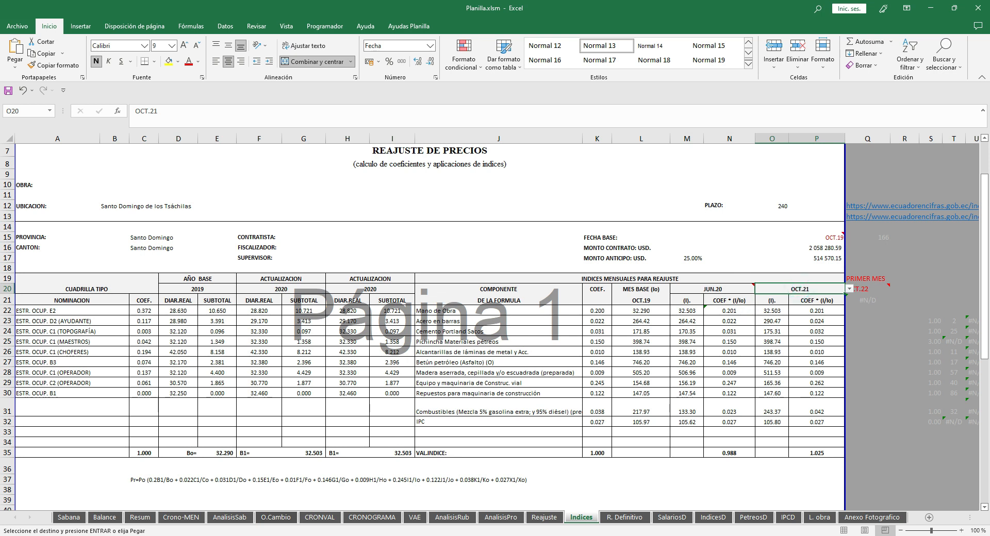
{"action": "left_click", "coordinate": [545, 518]}
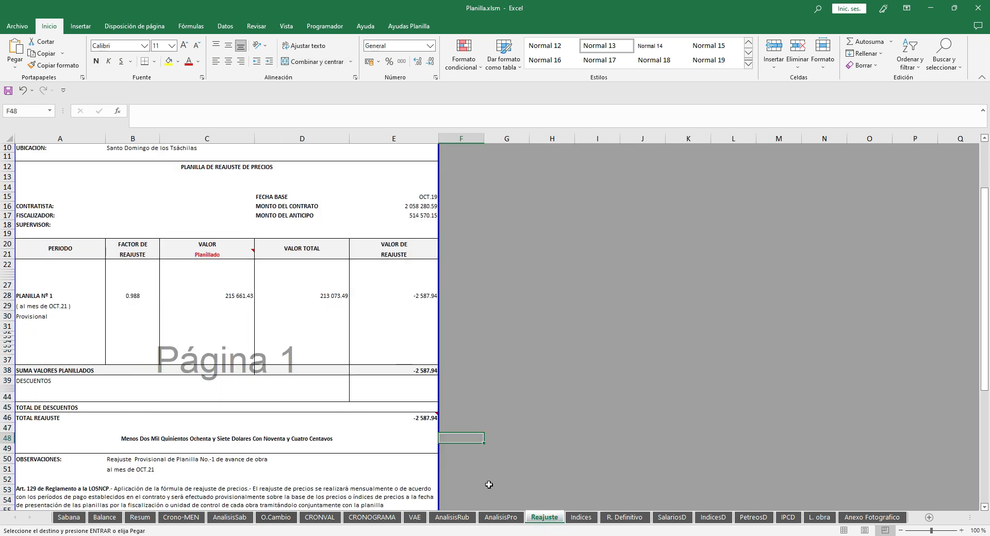
{"action": "left_click", "coordinate": [581, 518]}
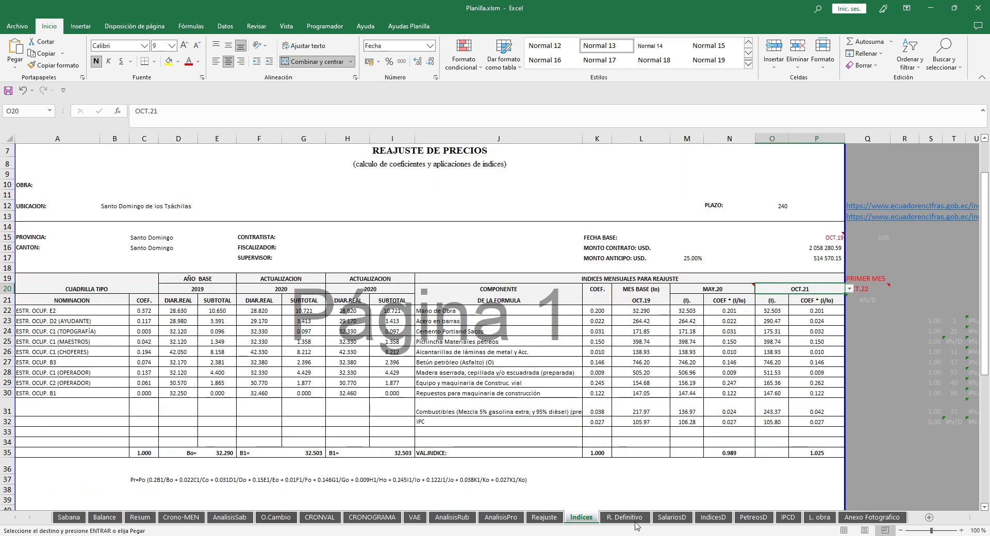
- Select planilla 1's definitive factor on the R. Definitivo sheet and examine the corresponding indices and coefficients in O22:P35 of Indices
{"action": "left_click", "coordinate": [636, 521]}
{"action": "key", "text": "Escape"}
{"action": "left_click", "coordinate": [289, 294]}
{"action": "left_click", "coordinate": [338, 293]}
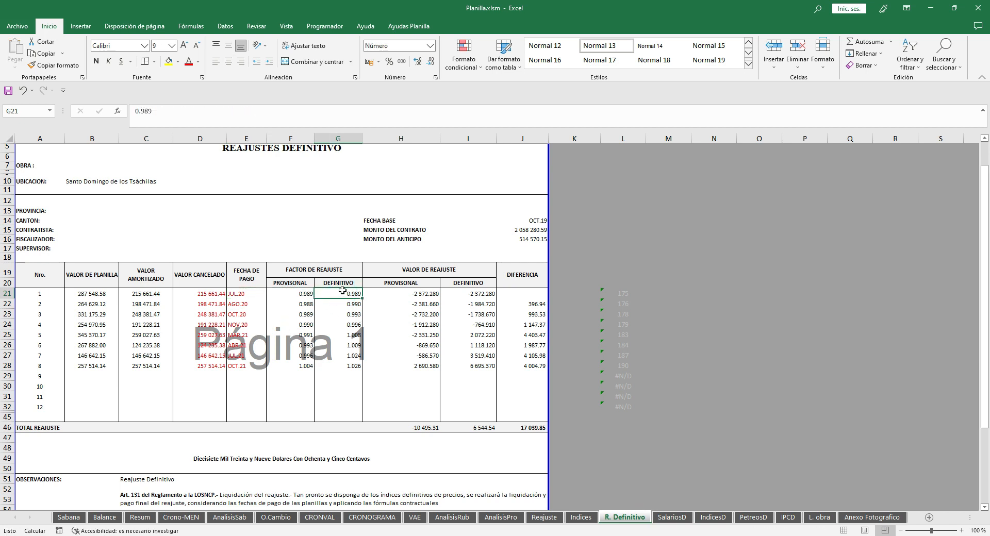
{"action": "left_click", "coordinate": [581, 518]}
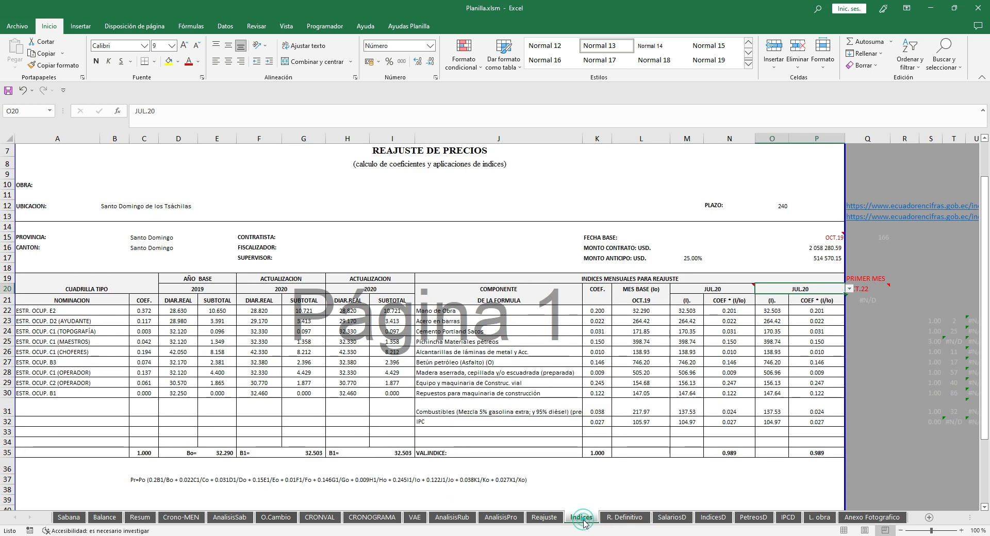
{"action": "left_click", "coordinate": [789, 290]}
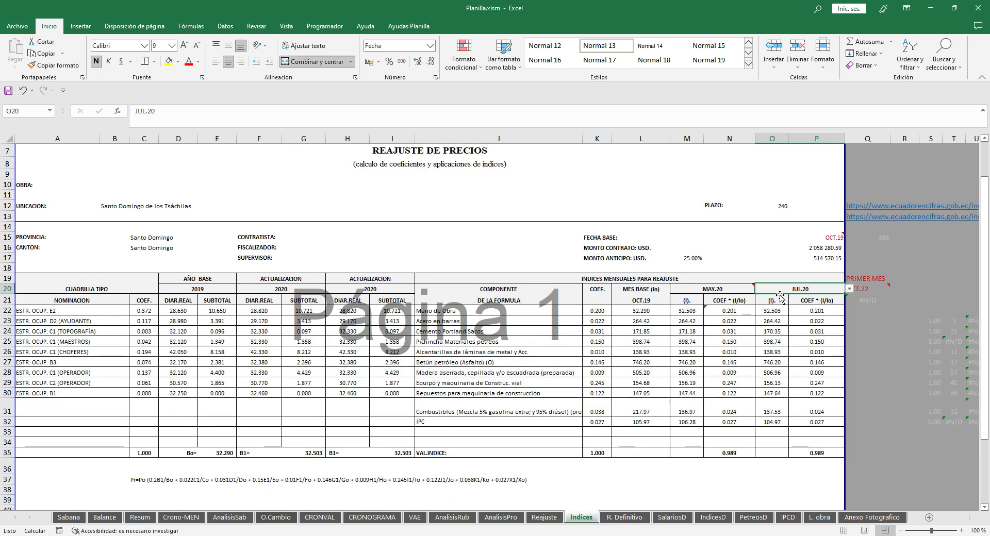
{"action": "left_click_drag", "start_coordinate": [774, 310], "coordinate": [808, 452]}
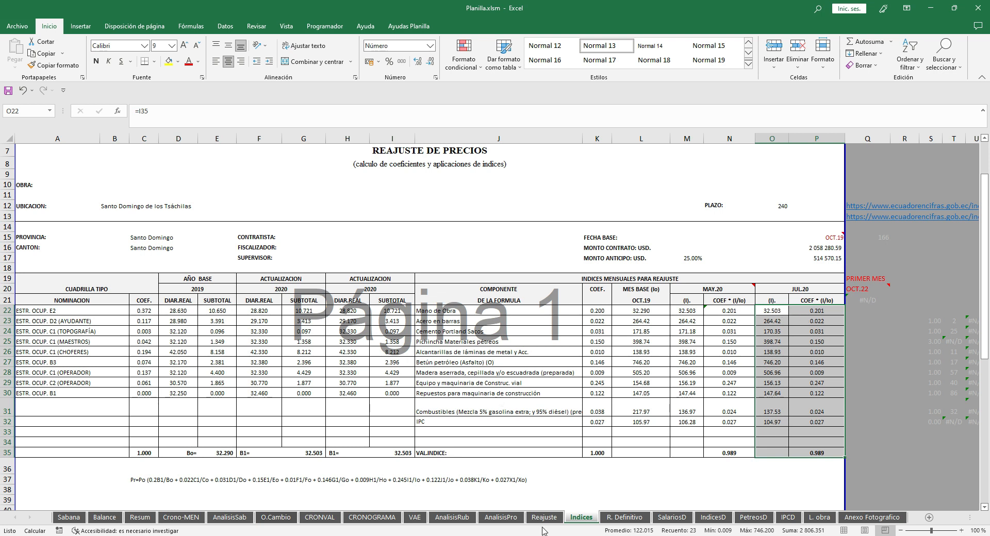
- Select planilla 4's definitive factor on the R. Definitivo sheet and examine the corresponding monthly indices on the Indices sheet
{"action": "left_click", "coordinate": [544, 518]}
{"action": "left_click", "coordinate": [634, 516]}
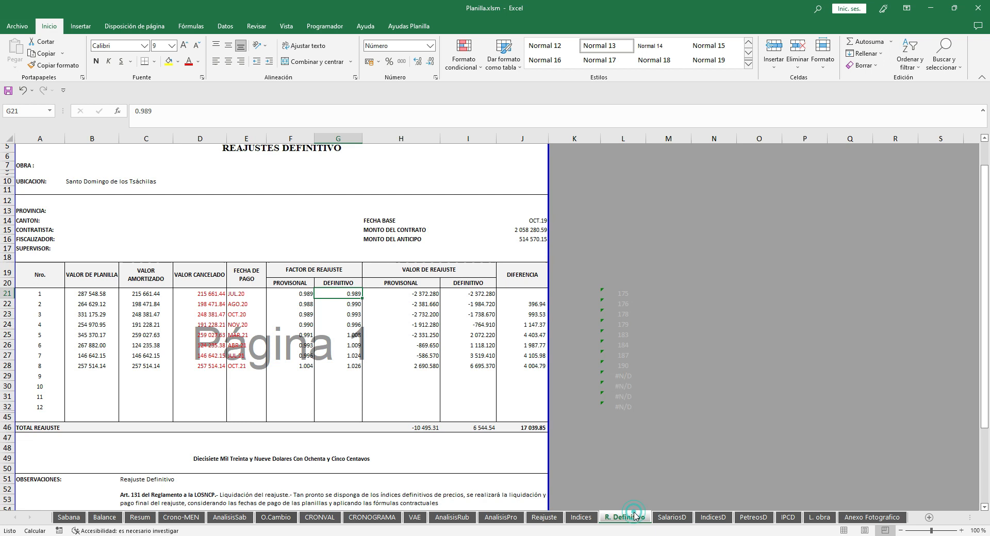
{"action": "left_click", "coordinate": [353, 326]}
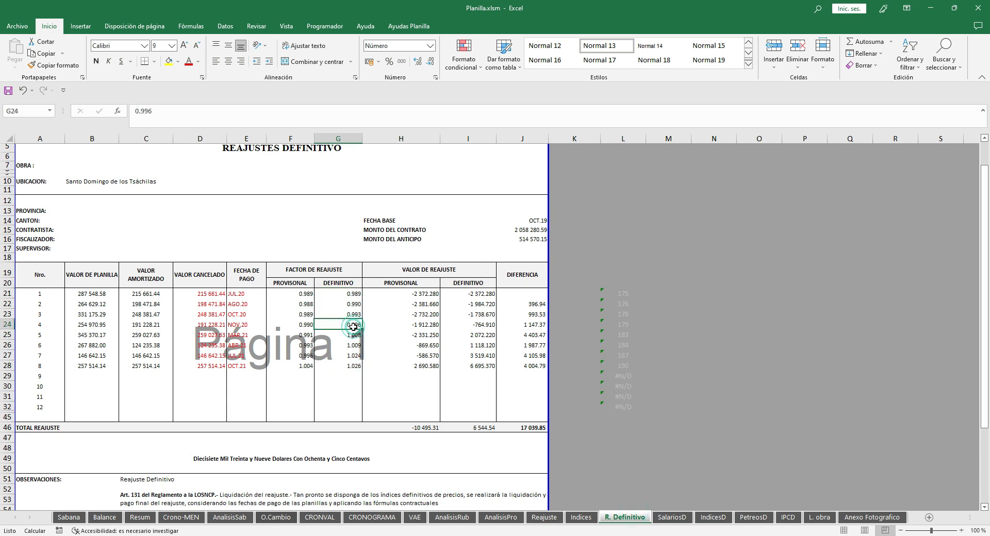
{"action": "left_click", "coordinate": [573, 517]}
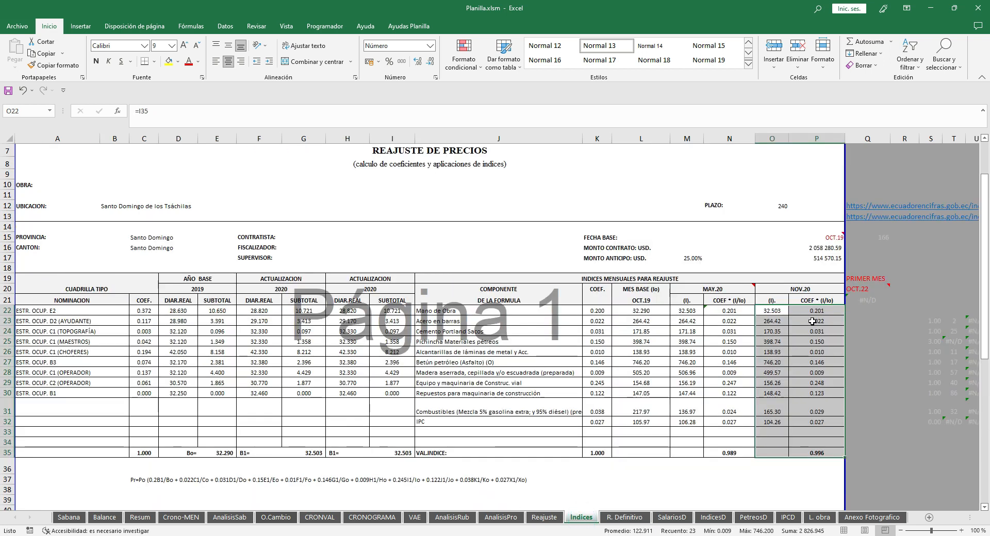
- Highlight the differences in J21:J30 of R. Definitivo, examine the payment-month index column on Indices, and return to R. Definitivo
{"action": "left_click", "coordinate": [625, 517]}
{"action": "left_click_drag", "start_coordinate": [528, 296], "coordinate": [532, 385]}
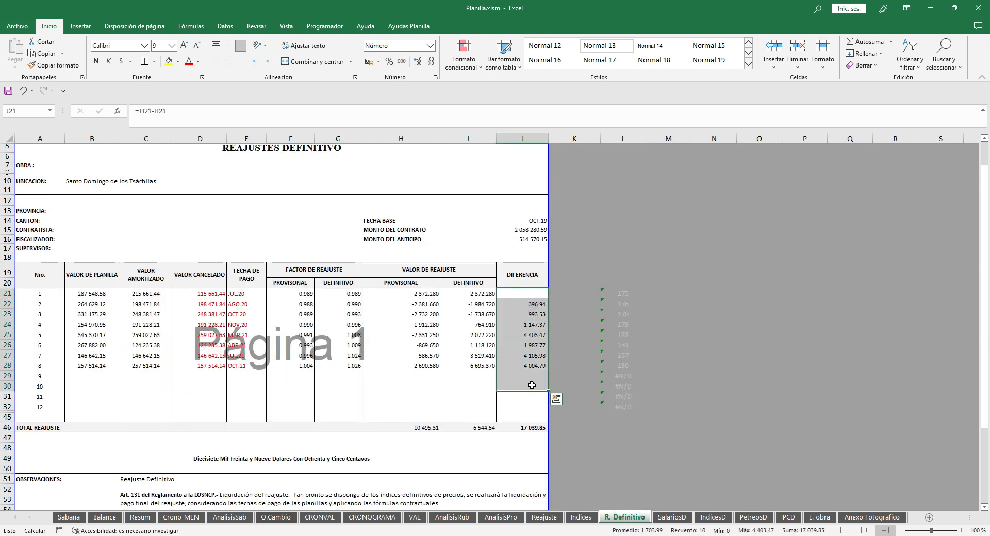
{"action": "left_click", "coordinate": [582, 517]}
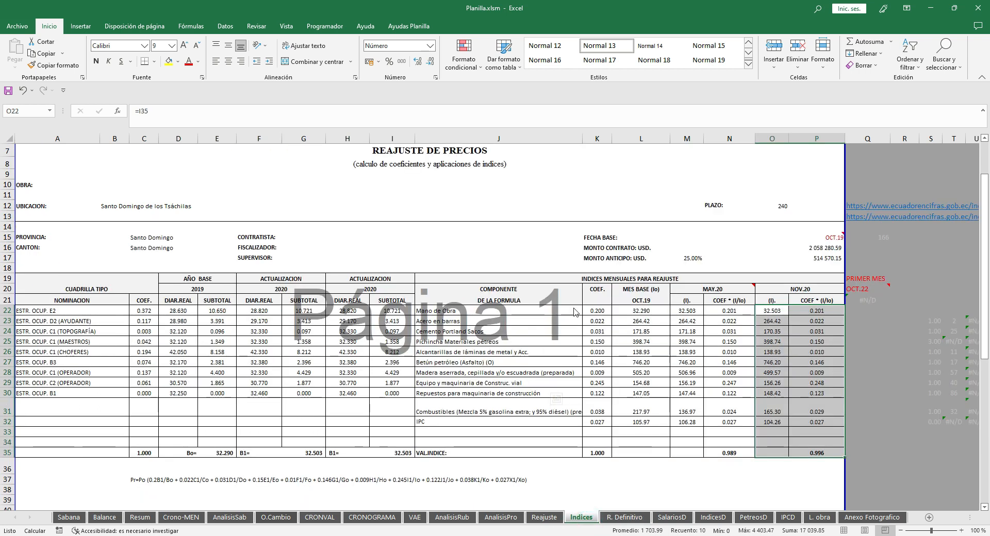
{"action": "scroll", "coordinate": [314, 250], "scroll_direction": "up", "scroll_amount": 1}
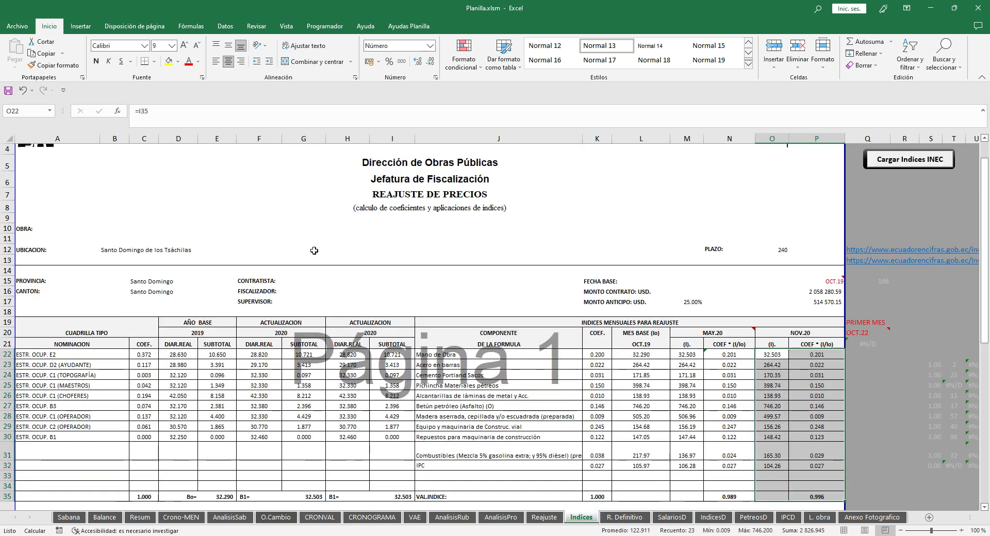
{"action": "scroll", "coordinate": [314, 251], "scroll_direction": "down", "scroll_amount": 1}
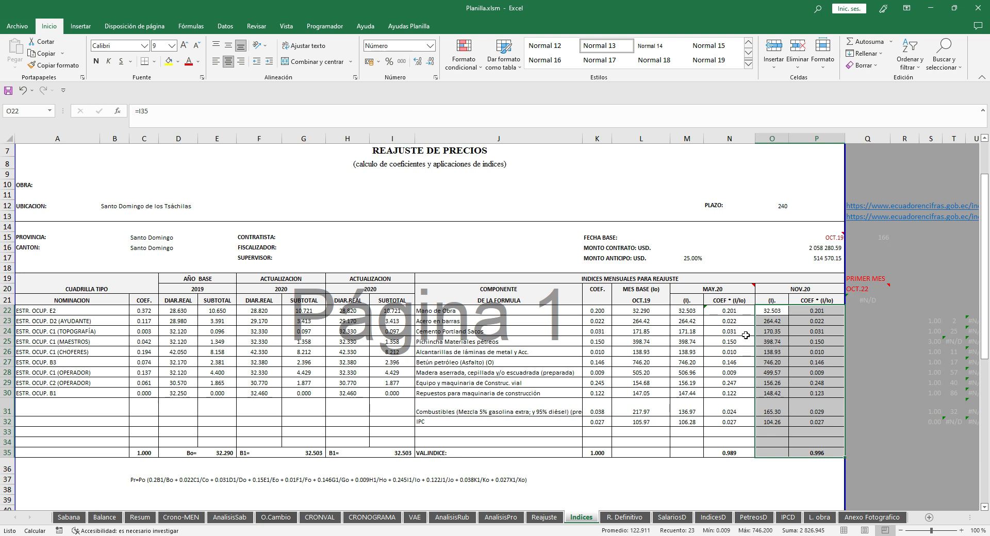
{"action": "left_click_drag", "start_coordinate": [771, 311], "coordinate": [774, 422]}
{"action": "left_click", "coordinate": [615, 518]}
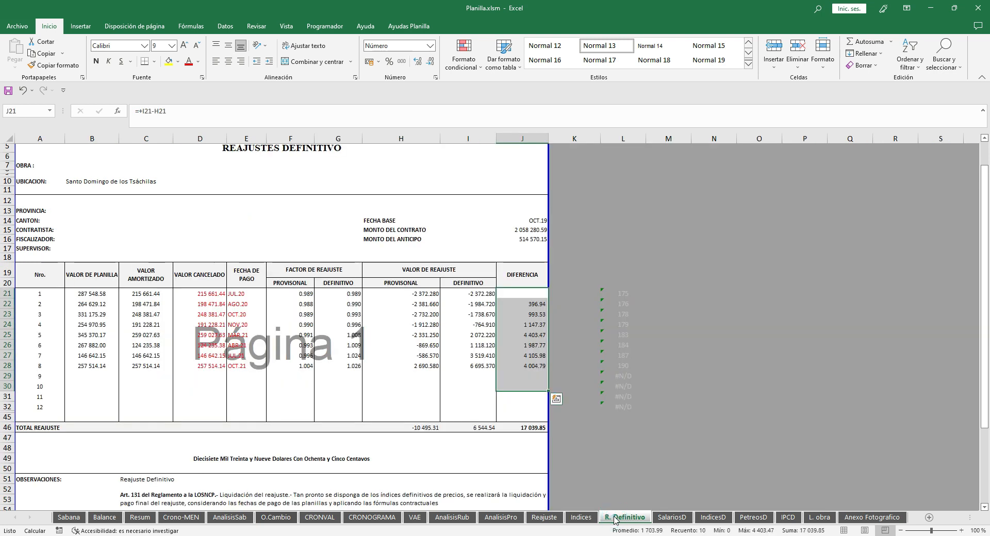